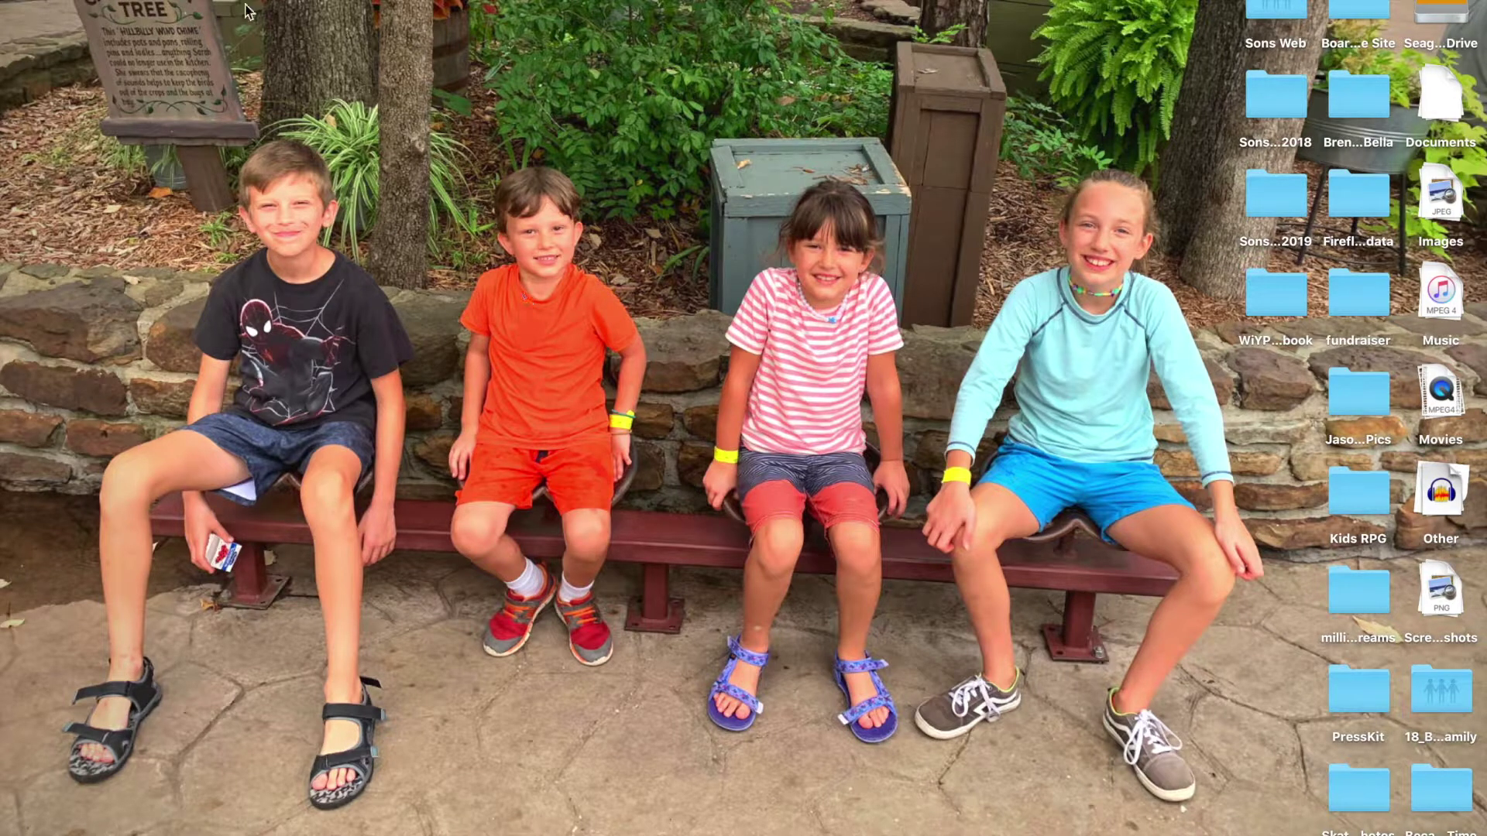
- Open System Preferences from the Apple menu
click(27, 11)
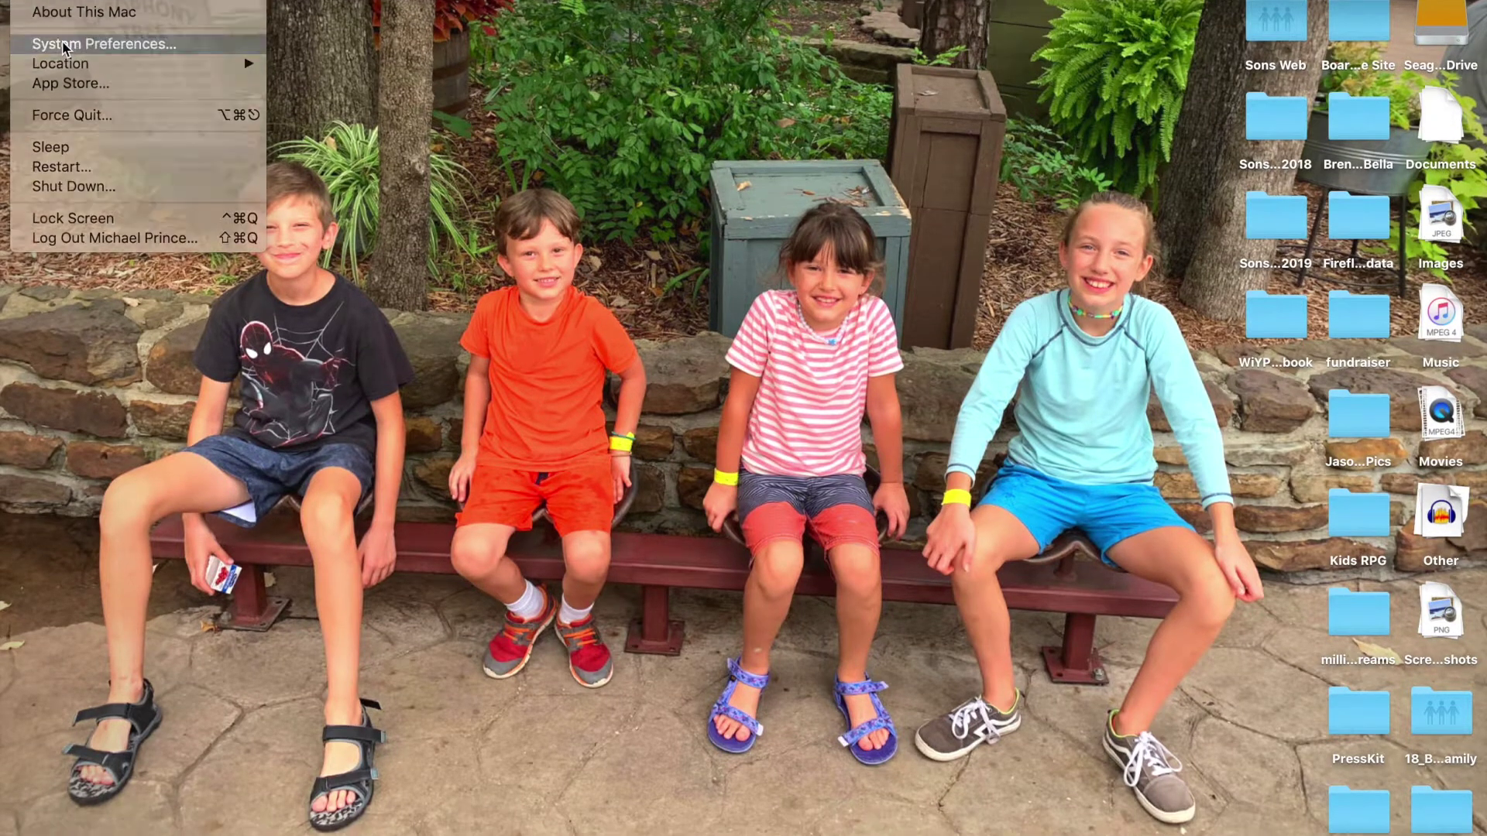
click(85, 68)
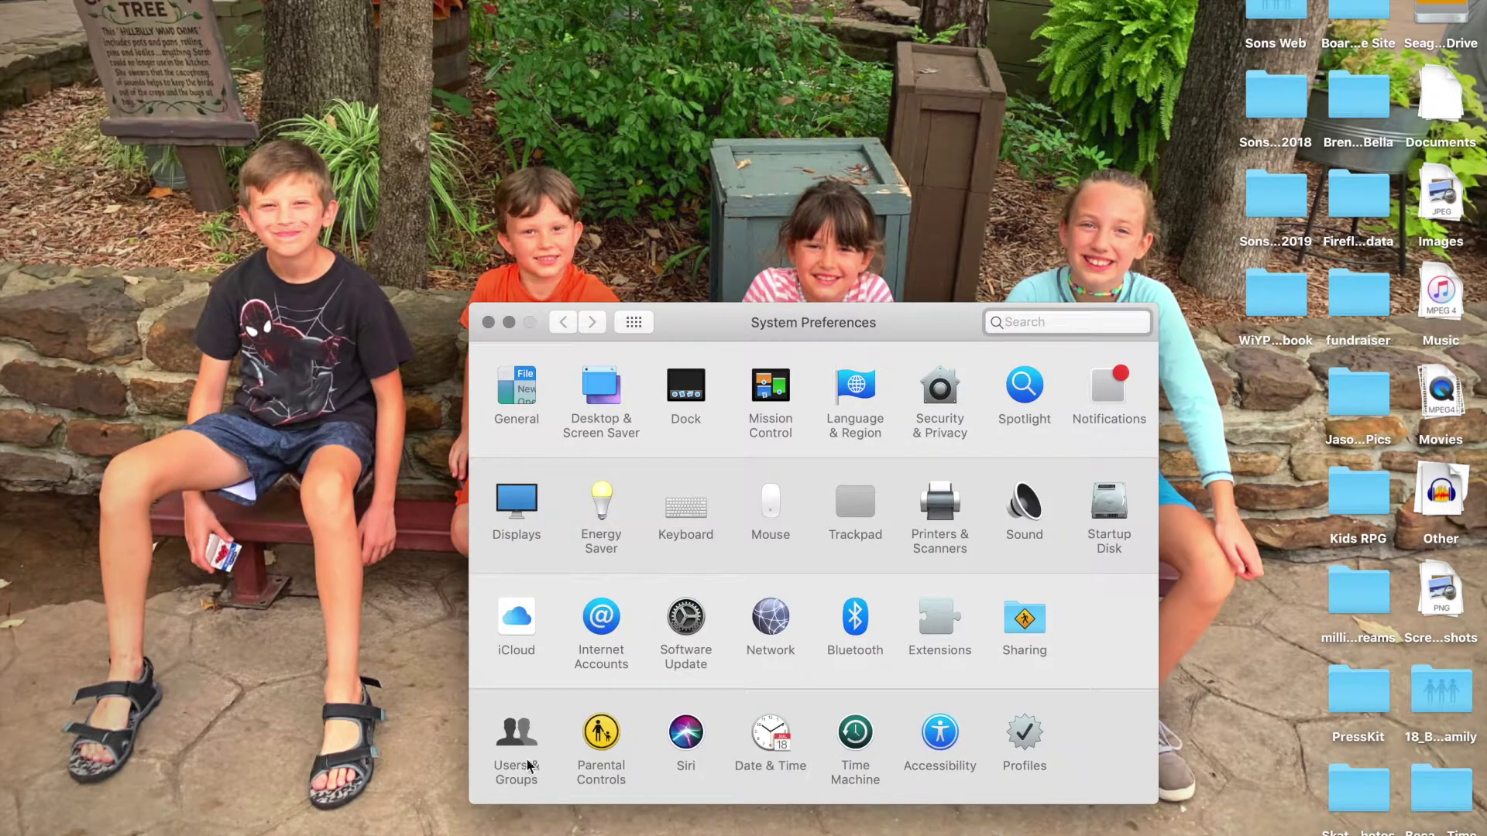
- Open the Parental Controls pane and move its window up and to the left
click(607, 740)
drag(793, 322, 623, 136)
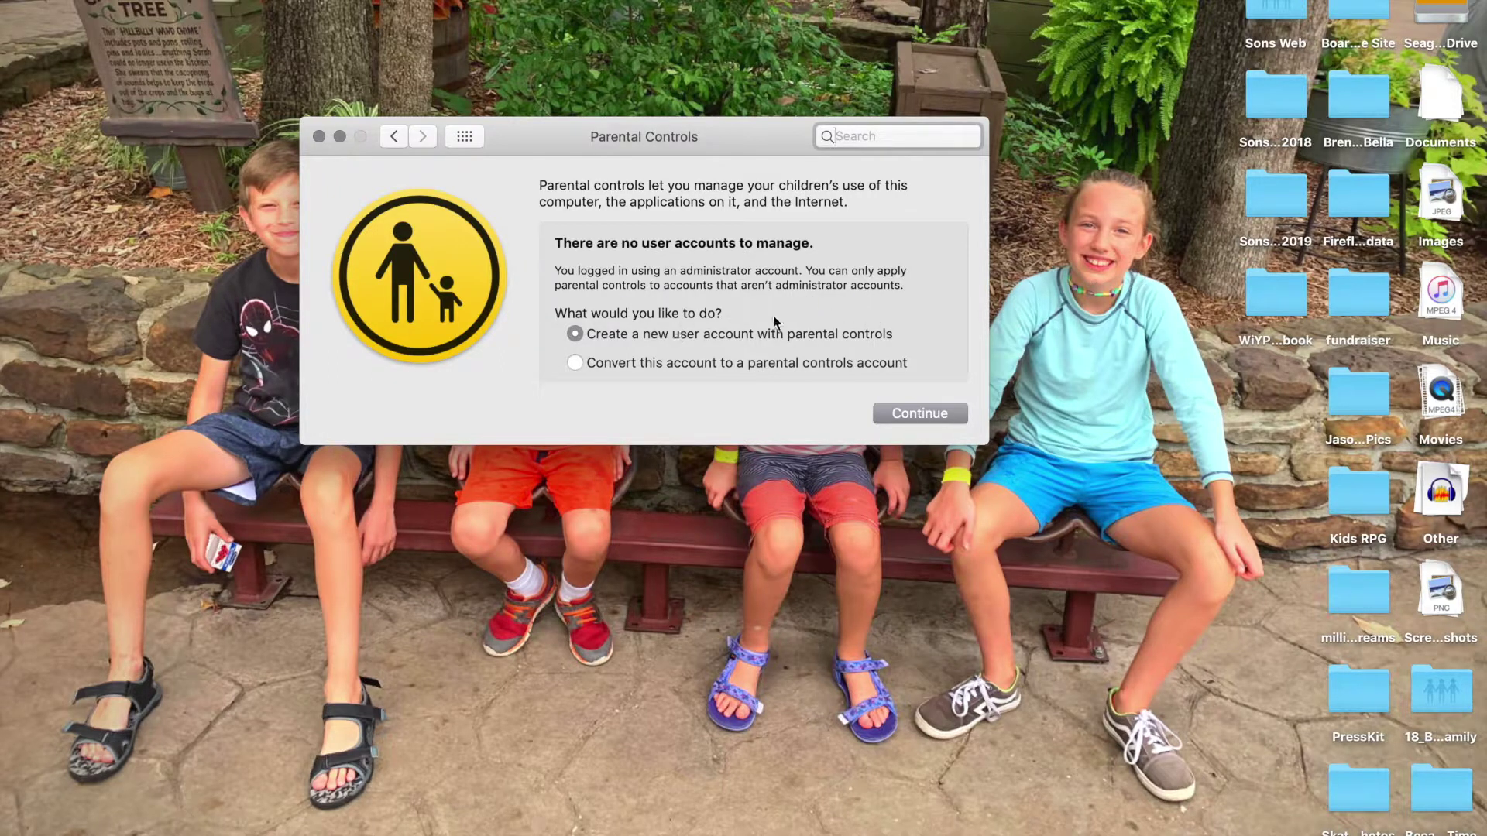
- Start creating a managed account and unlock with the administrator password
click(927, 414)
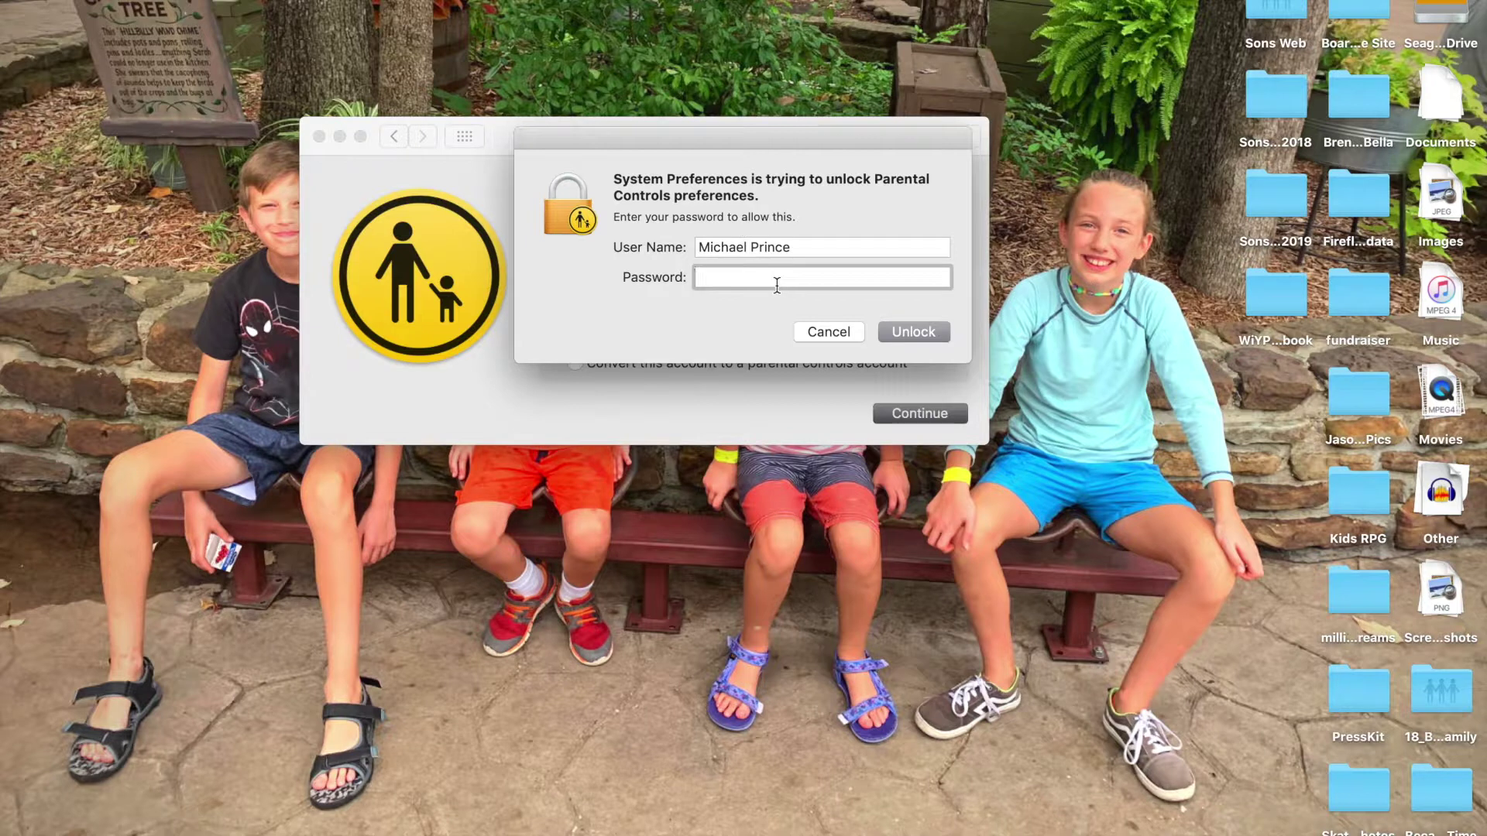
text(•••)
key(BackSpace)
key(BackSpace)
key(BackSpace)
text(••••••••)
key(Return)
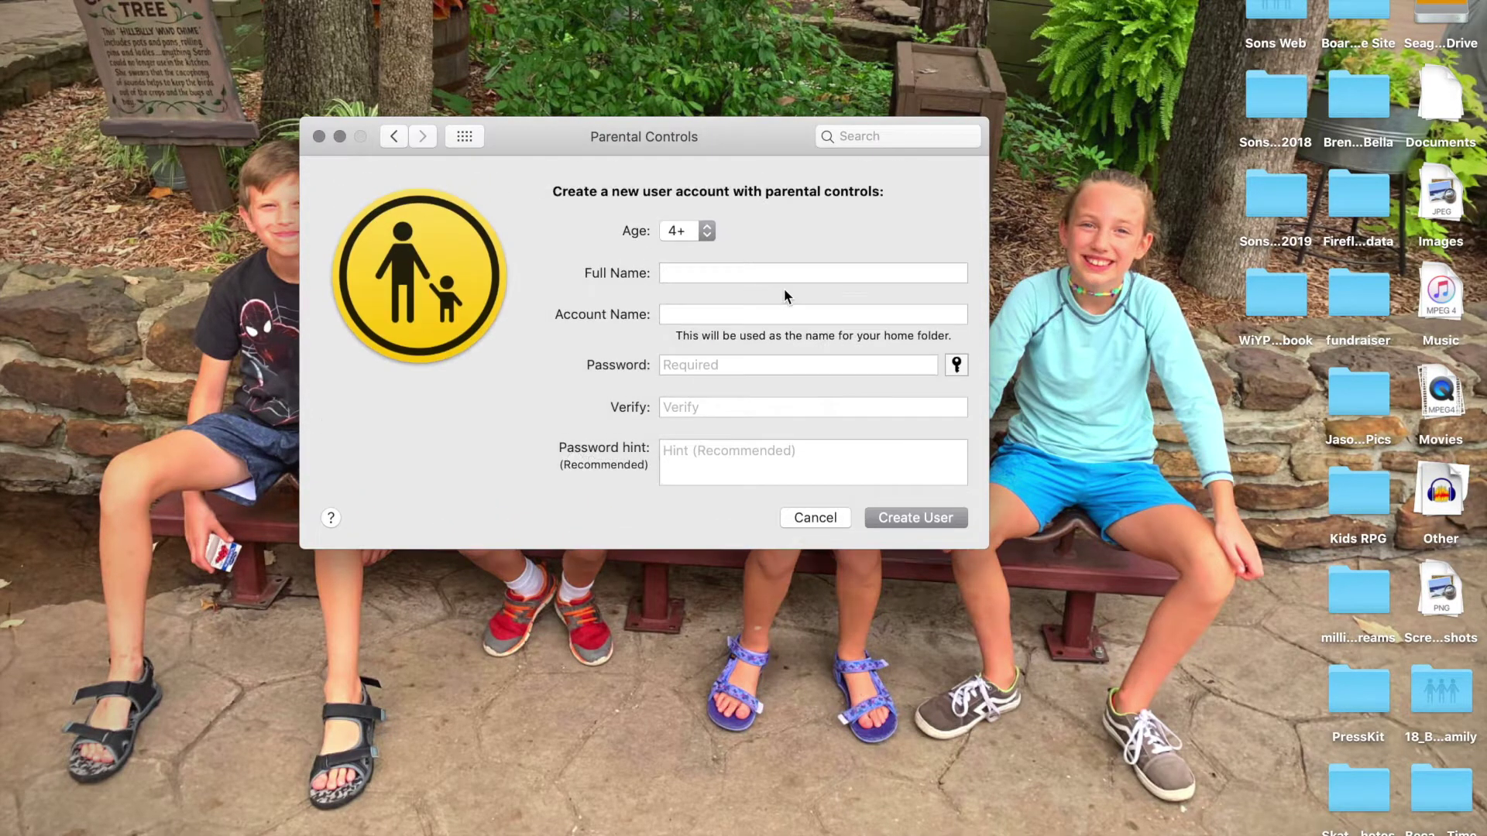
- Create the 12+ child account with the child's full name, then authenticate
click(706, 230)
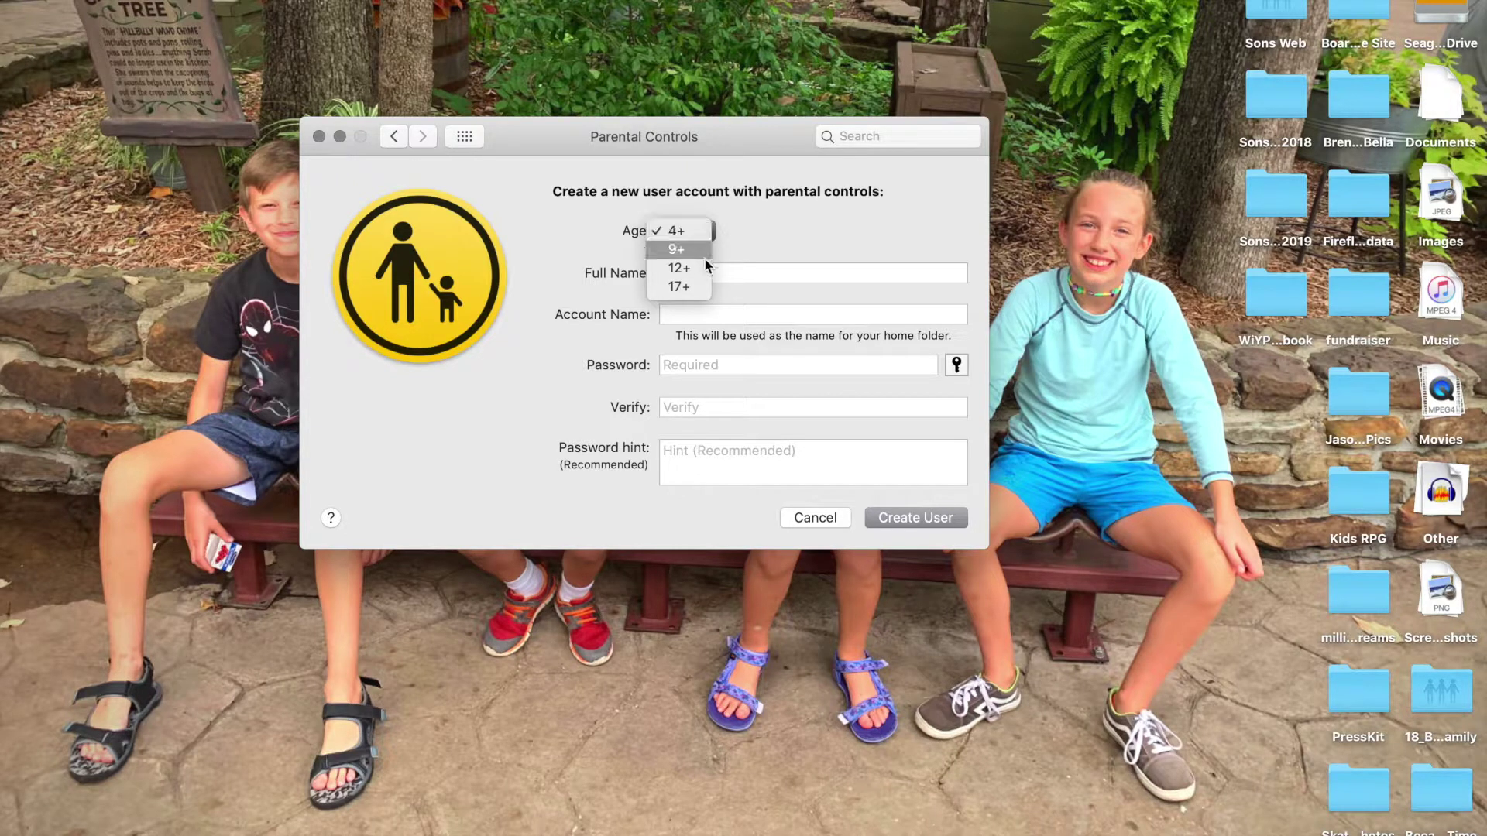
click(701, 268)
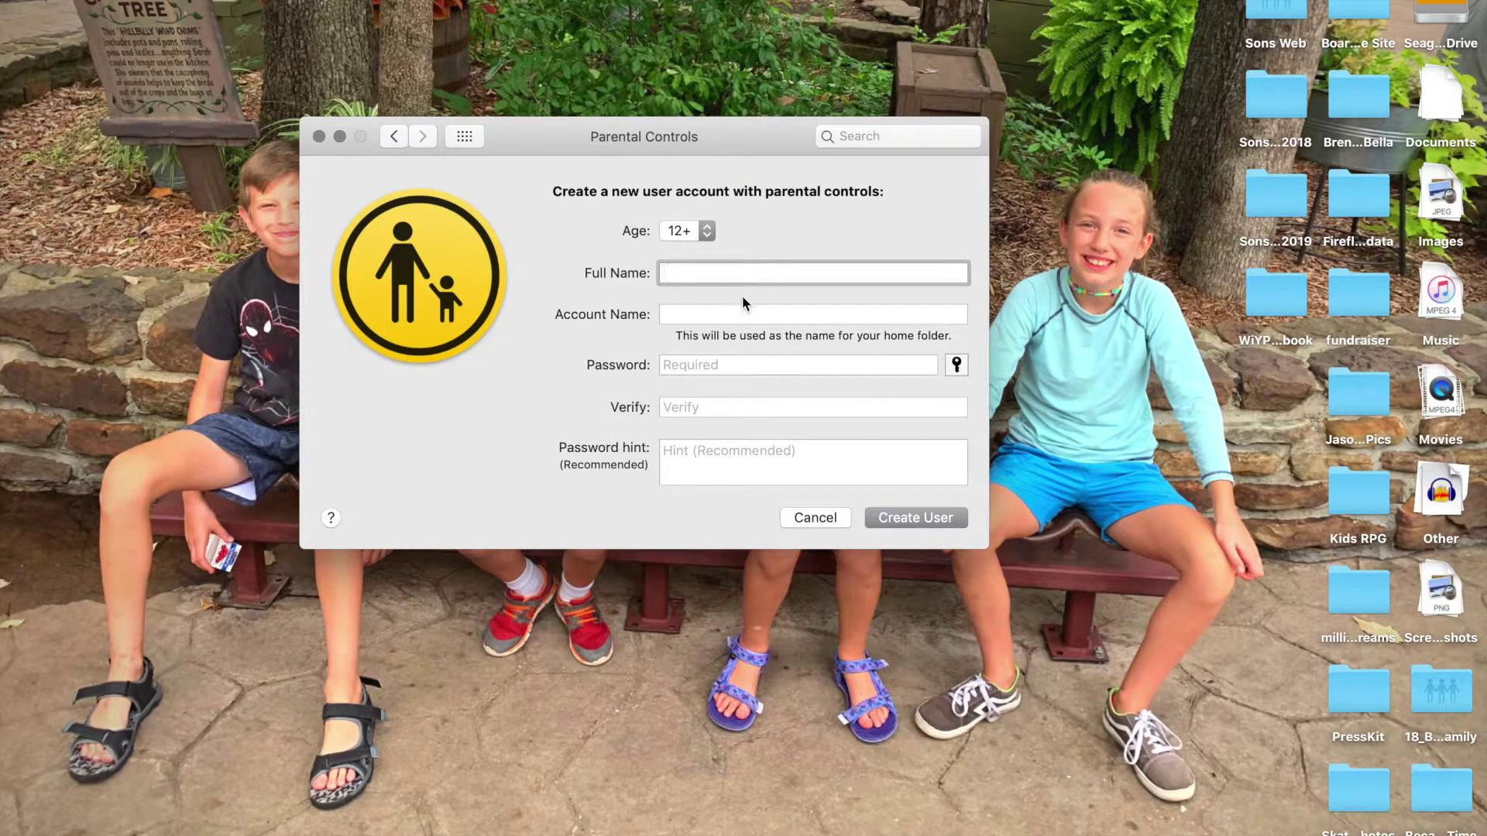
text(Jason P.)
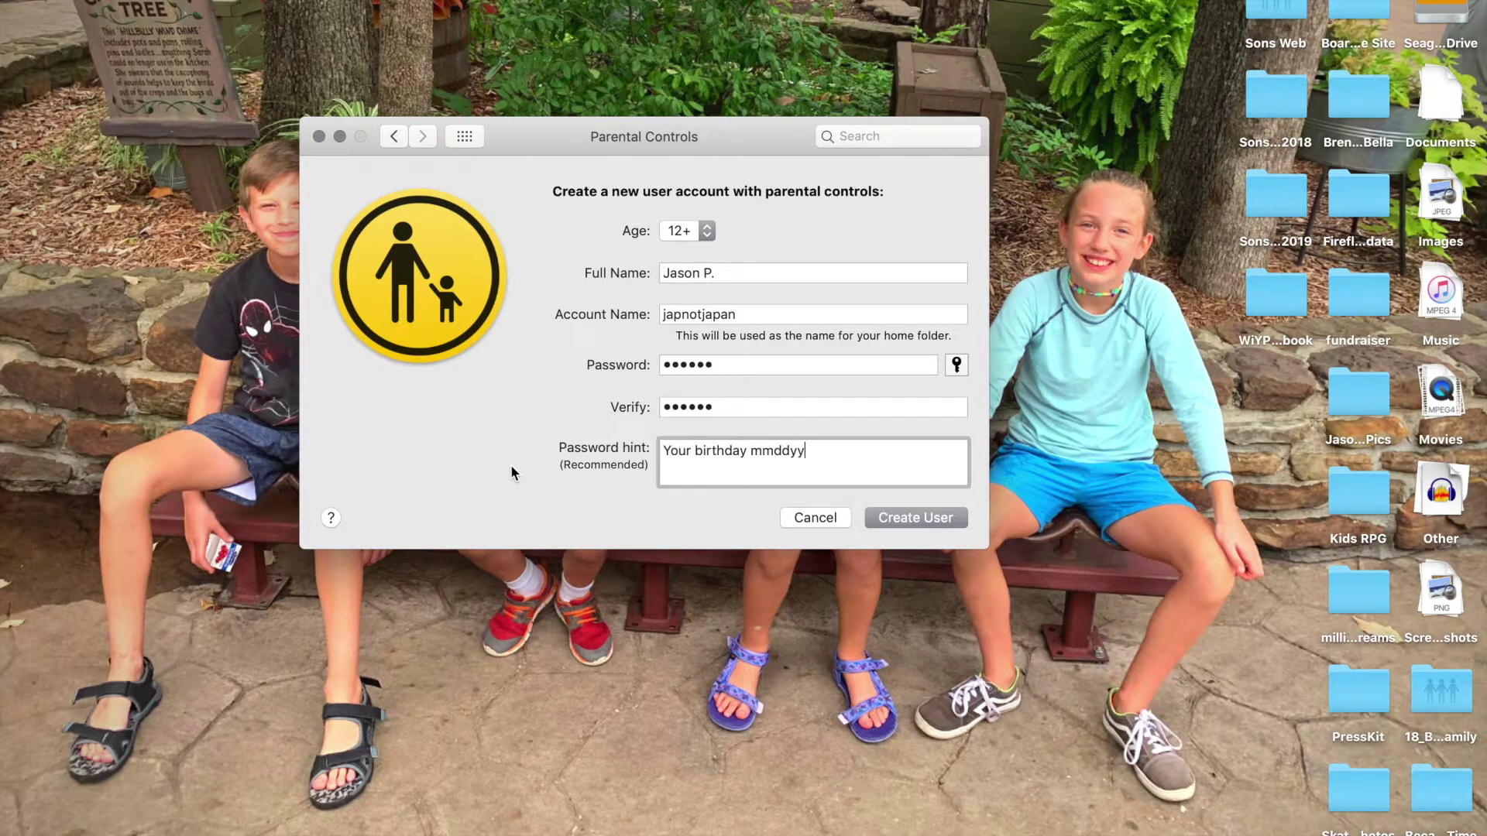
key(Return)
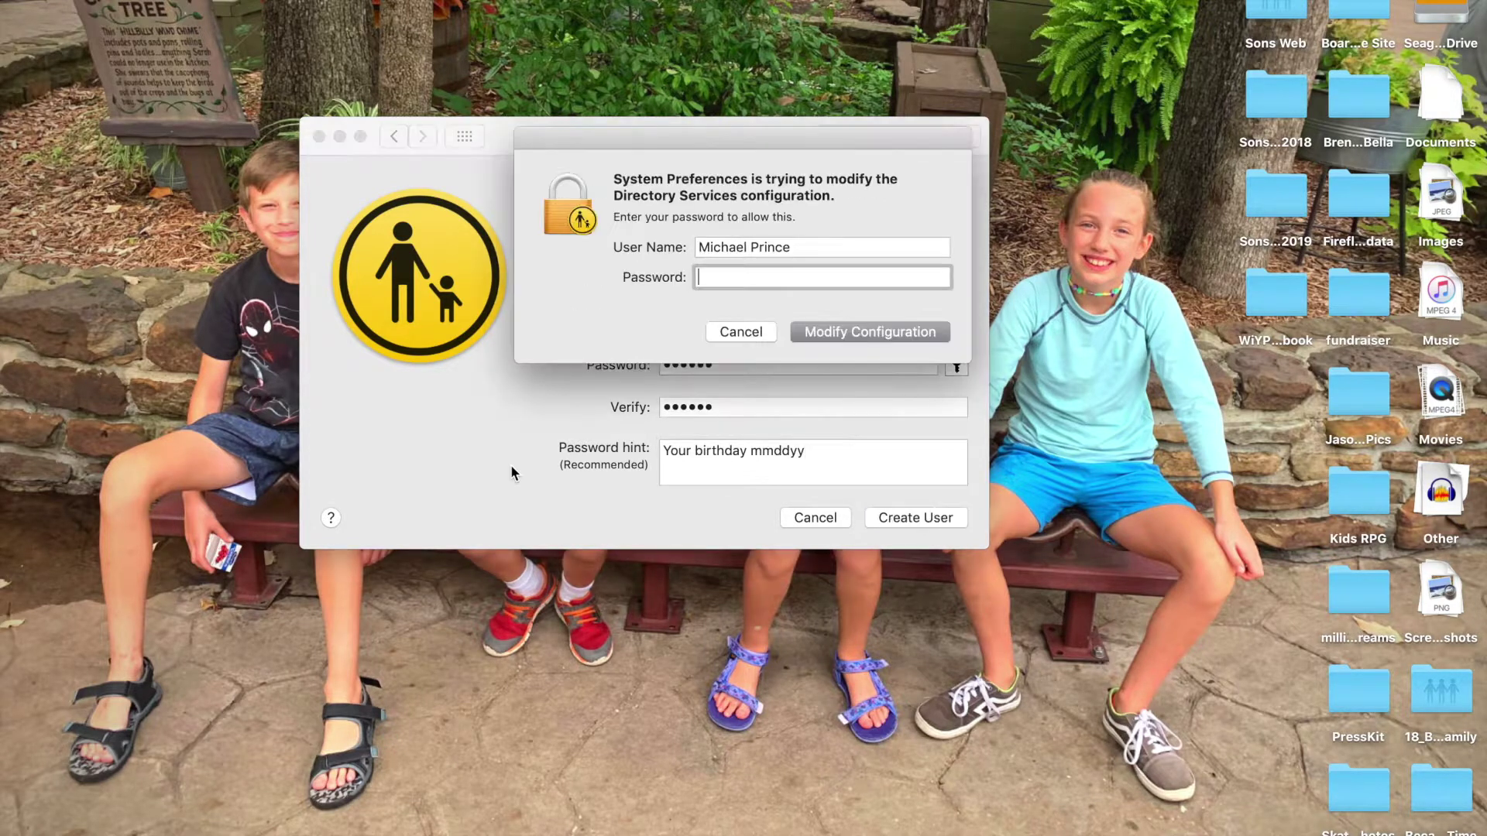
text(•••)
key(Return)
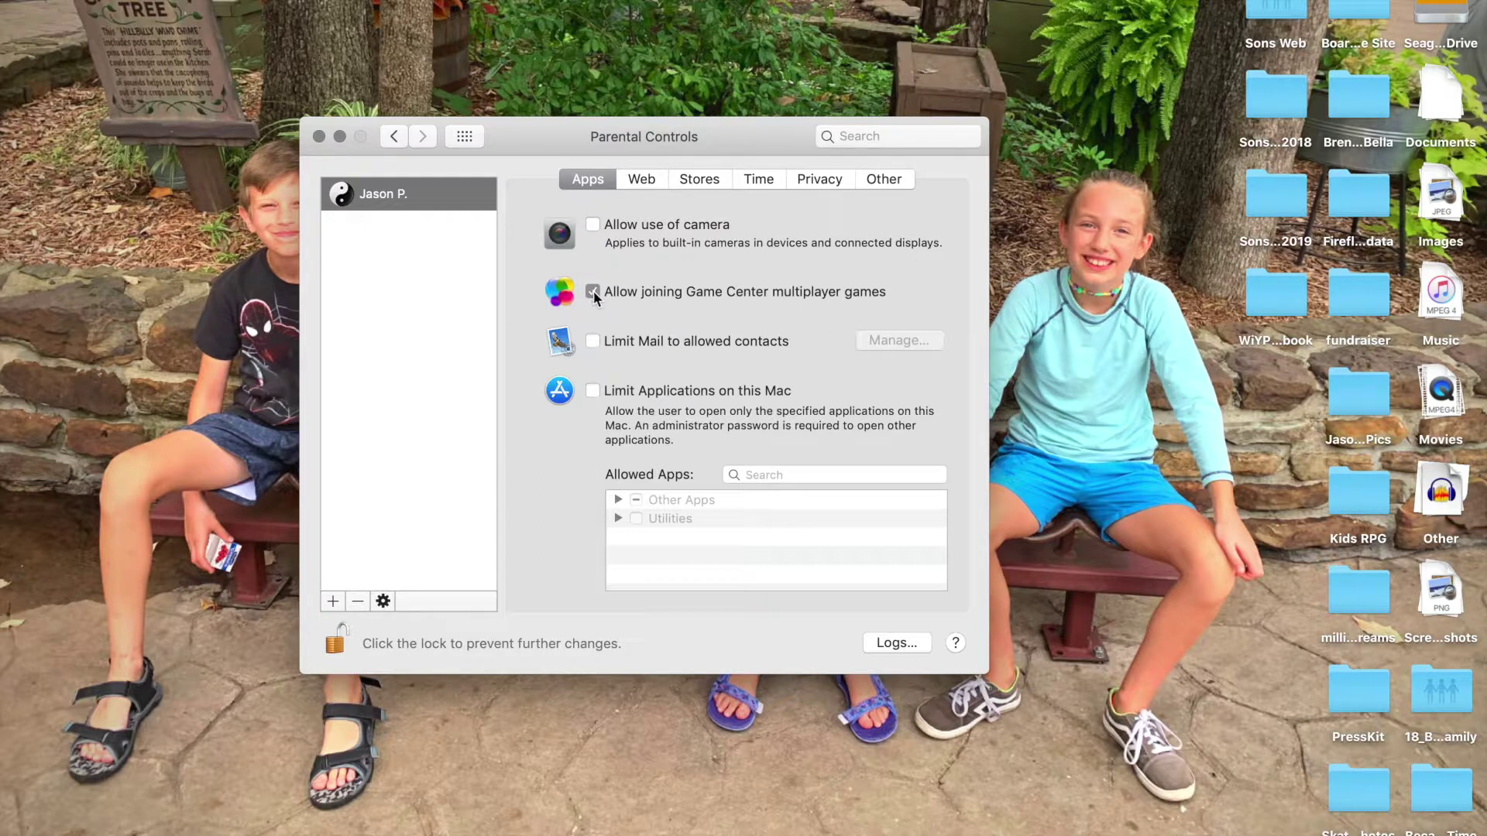
- Limit Mail to allowed contacts, limit applications, and allow the Other Apps group
click(592, 342)
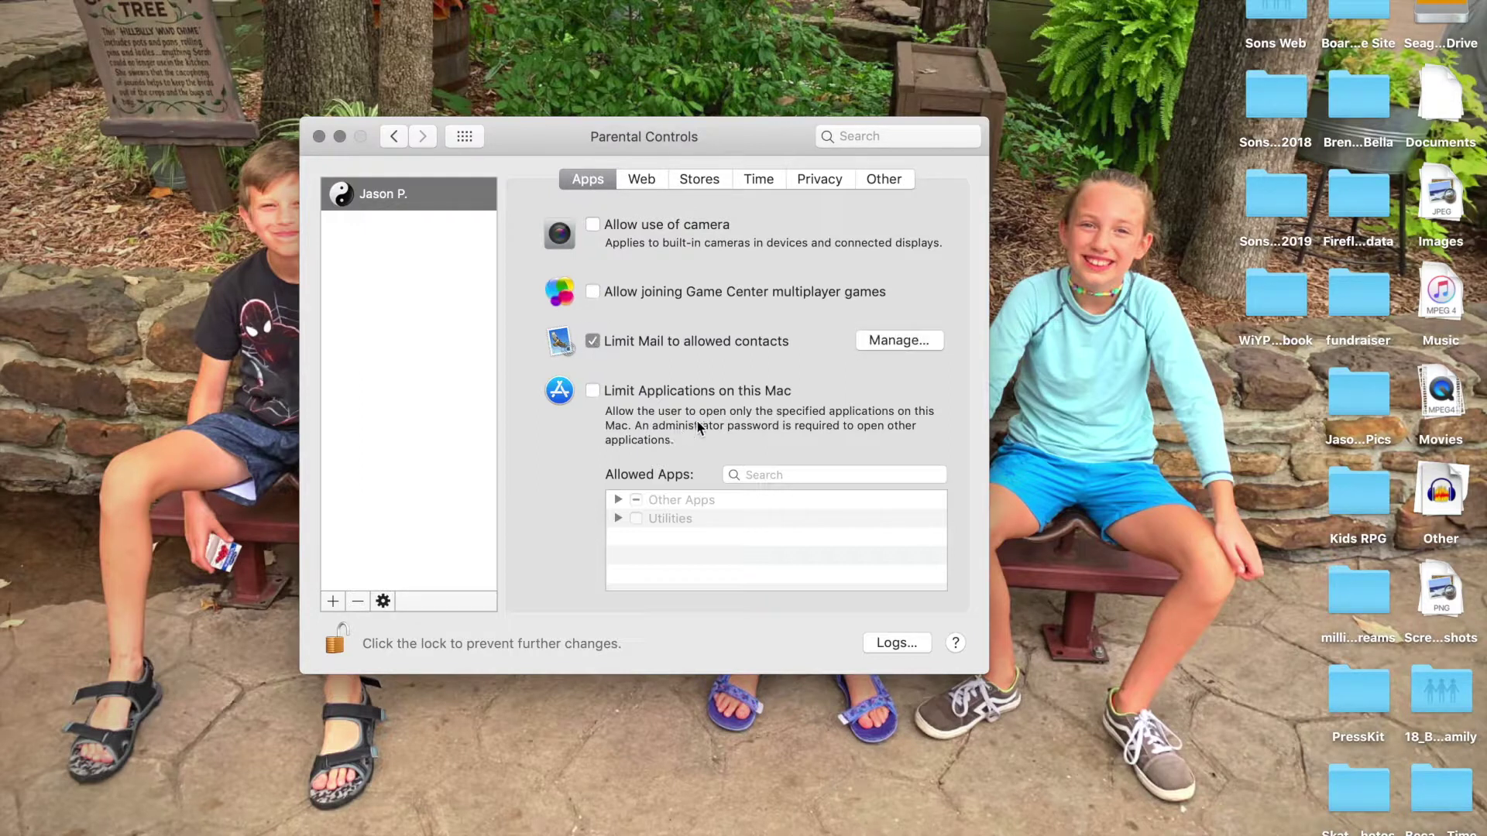
click(592, 391)
click(636, 501)
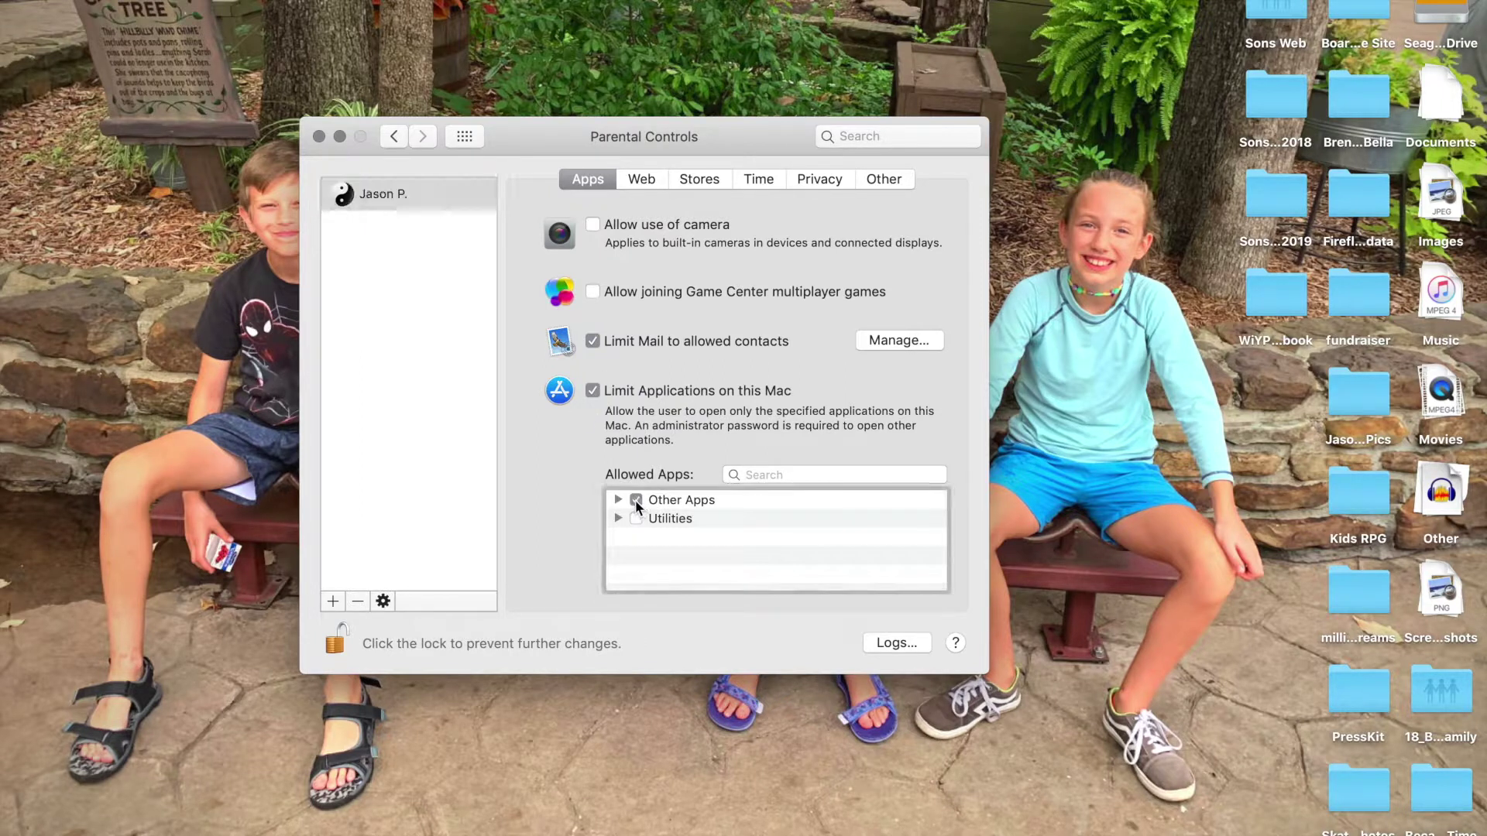
click(619, 500)
click(633, 500)
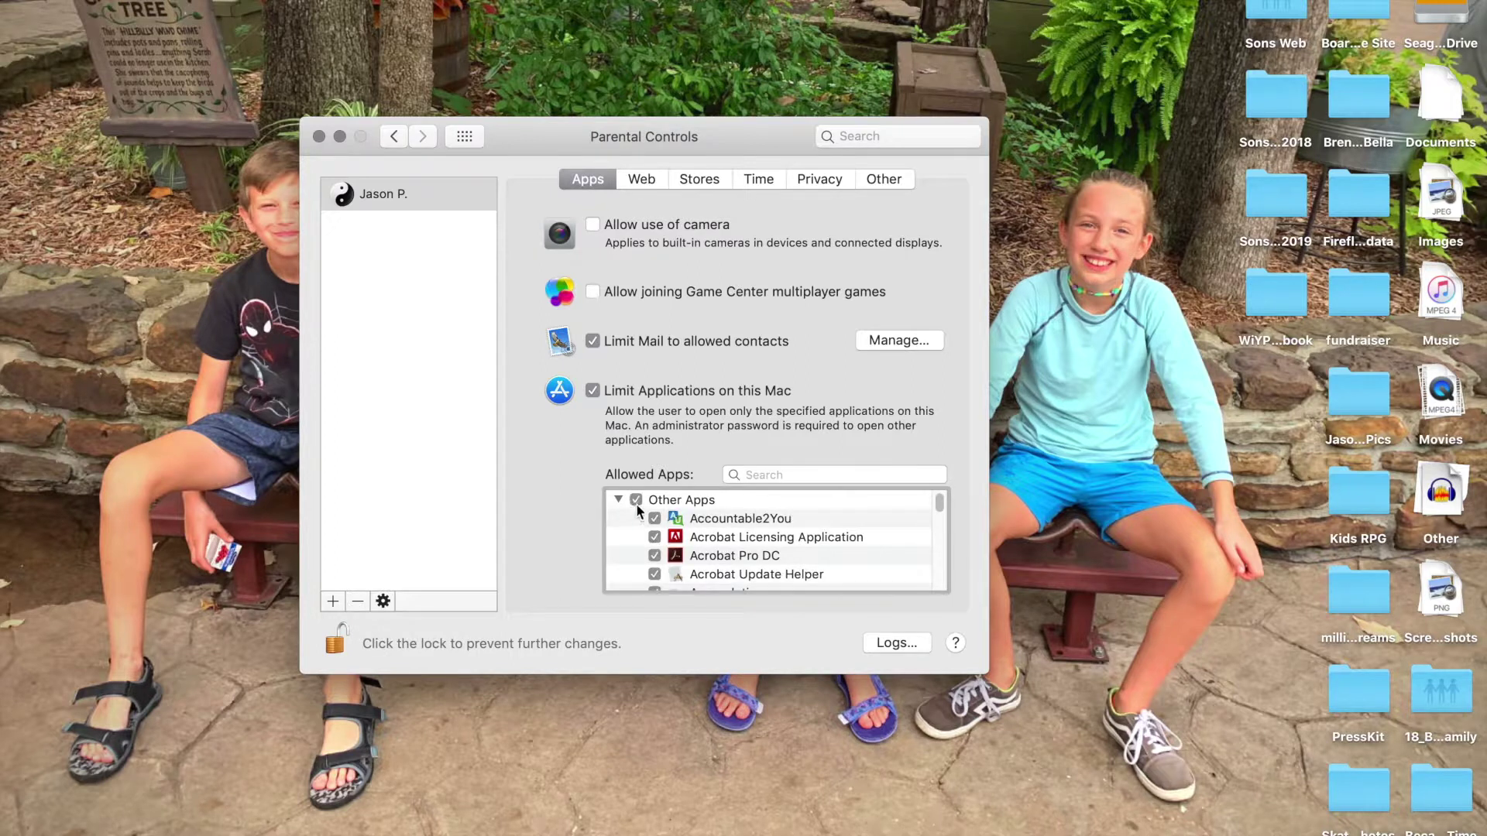
- Toggle apps within the Other Apps list and review the full list of allowed applications
click(945, 547)
click(939, 565)
scroll(774, 542, down, 3)
scroll(691, 556, down, 10)
scroll(692, 556, down, 1)
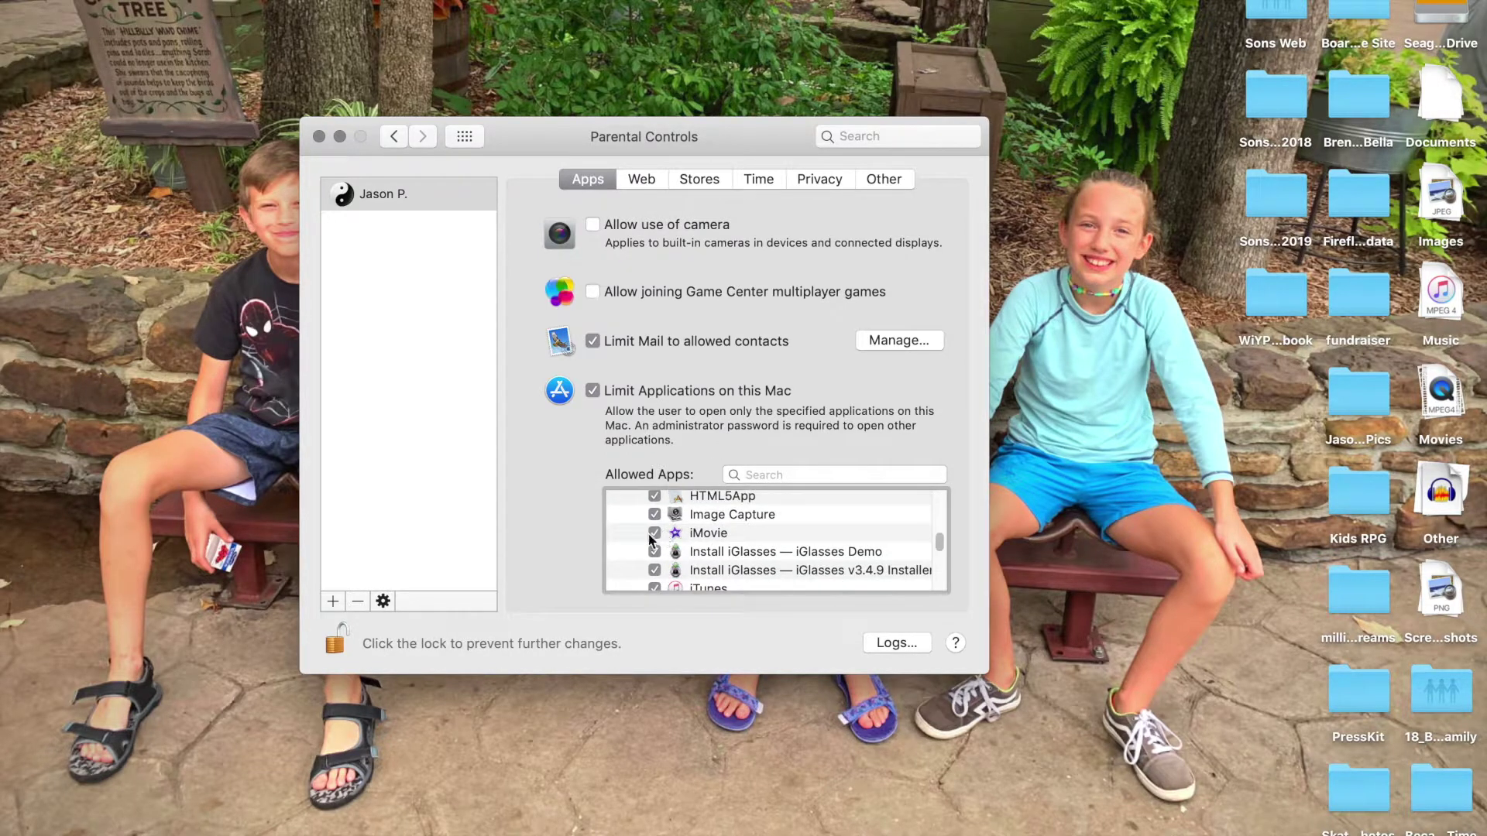
scroll(651, 540, down, 4)
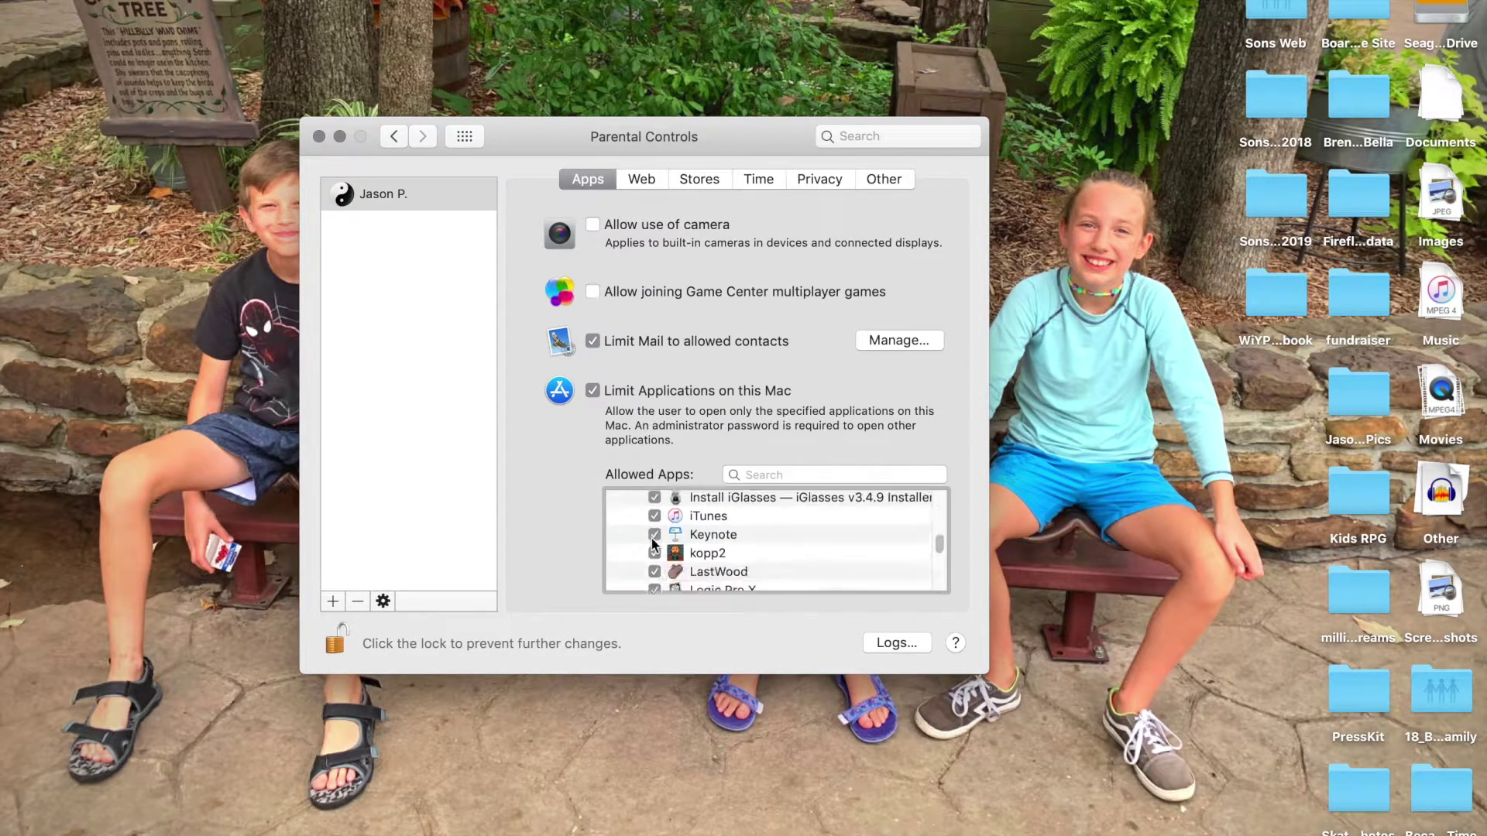
scroll(728, 558, down, 2)
scroll(732, 553, down, 6)
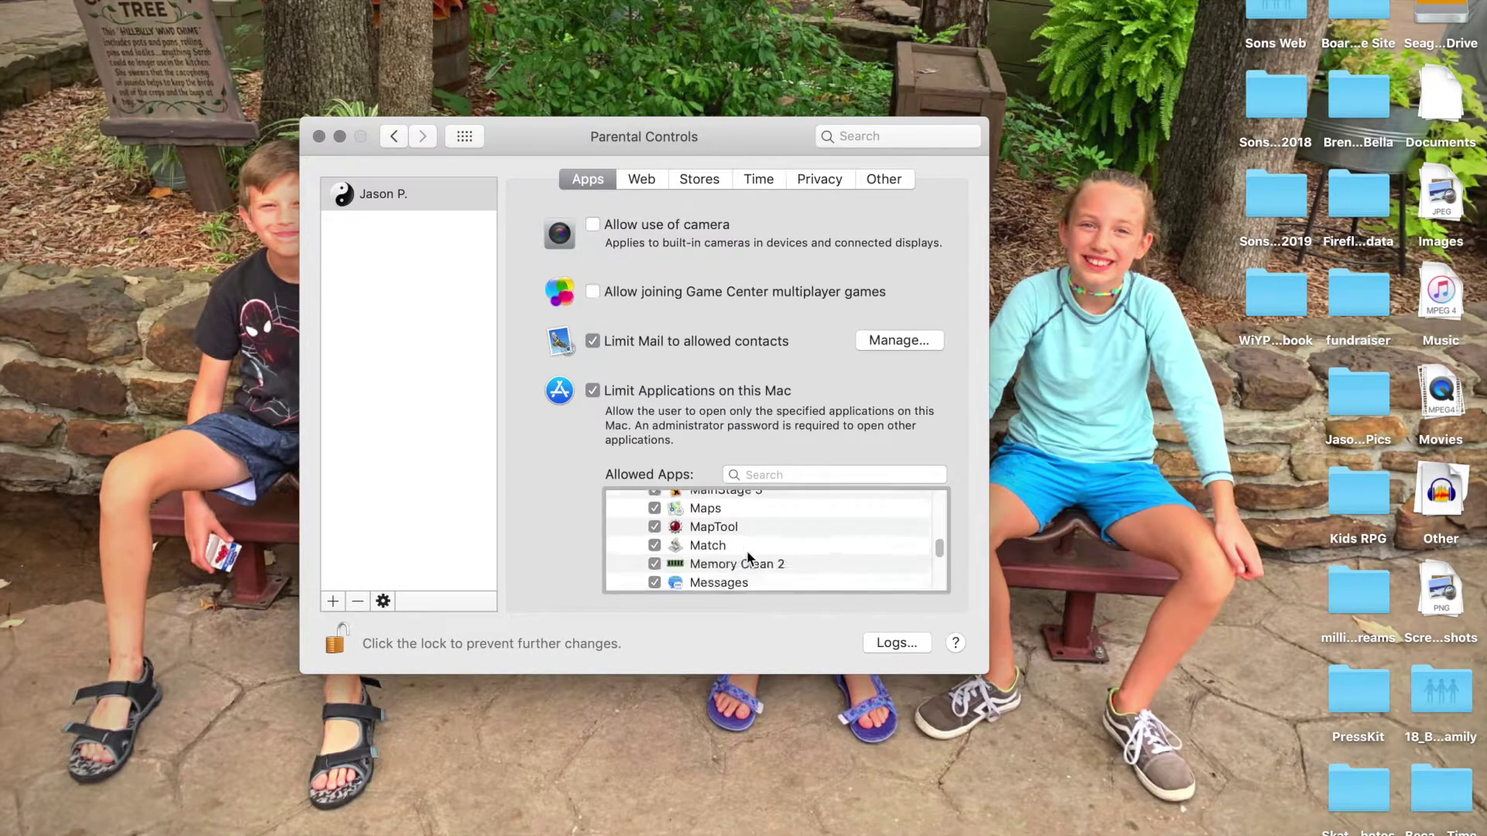
scroll(747, 551, up, 15)
scroll(743, 555, up, 3)
click(642, 180)
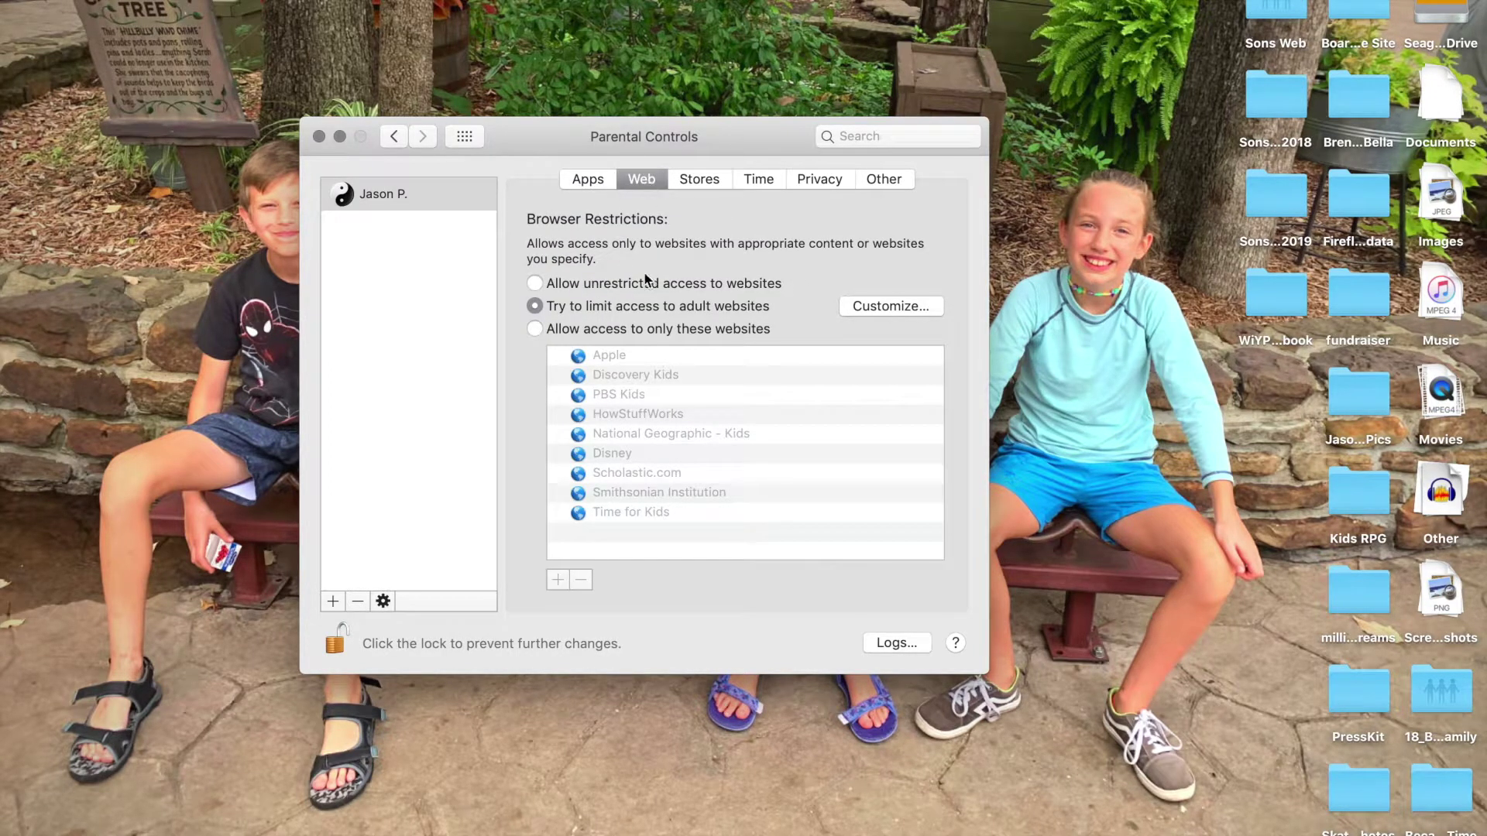
- Choose 'Try to limit access to adult websites' and open the custom website lists
click(535, 283)
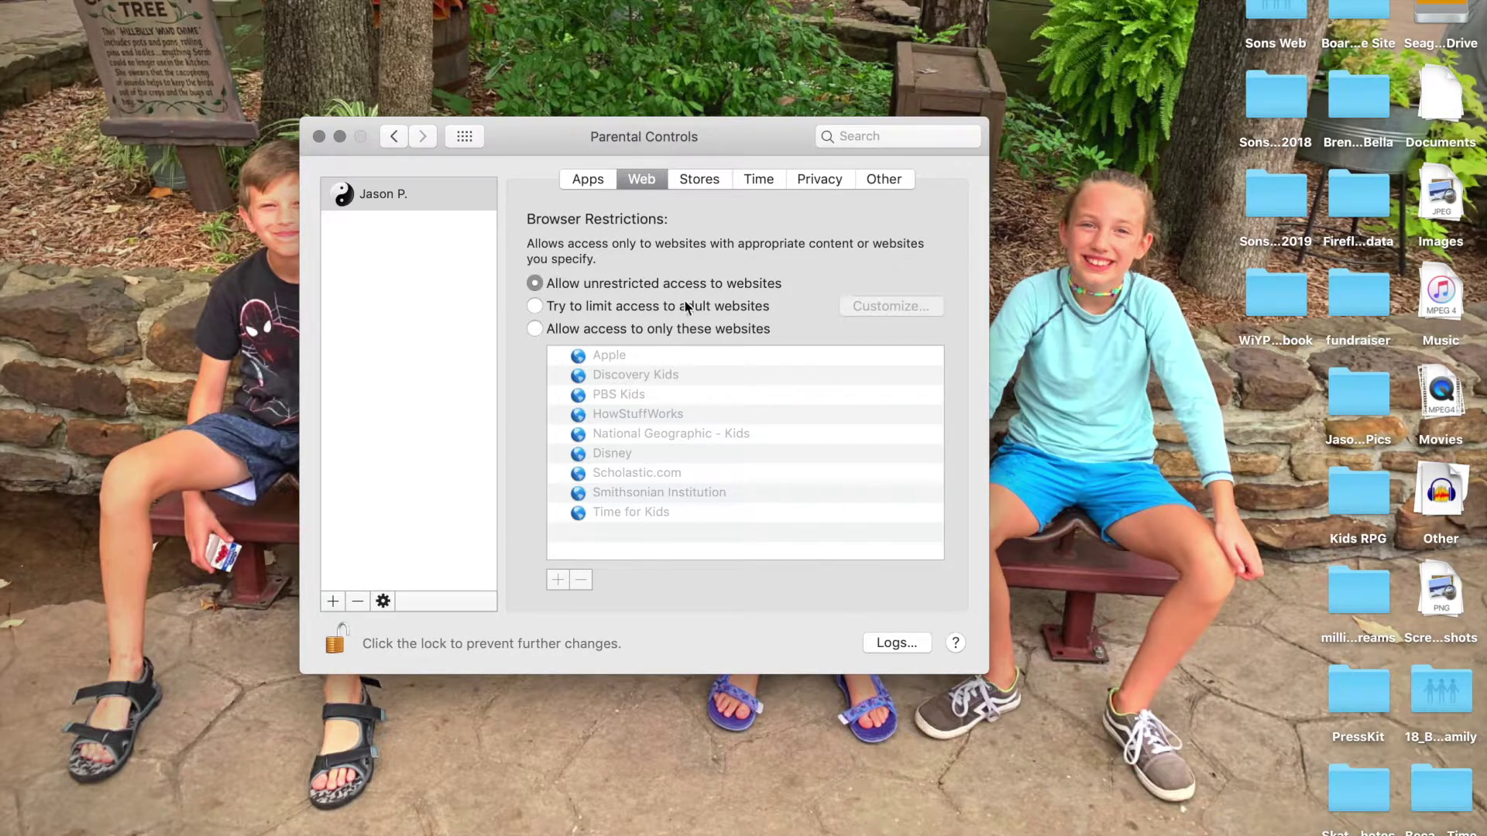
click(538, 307)
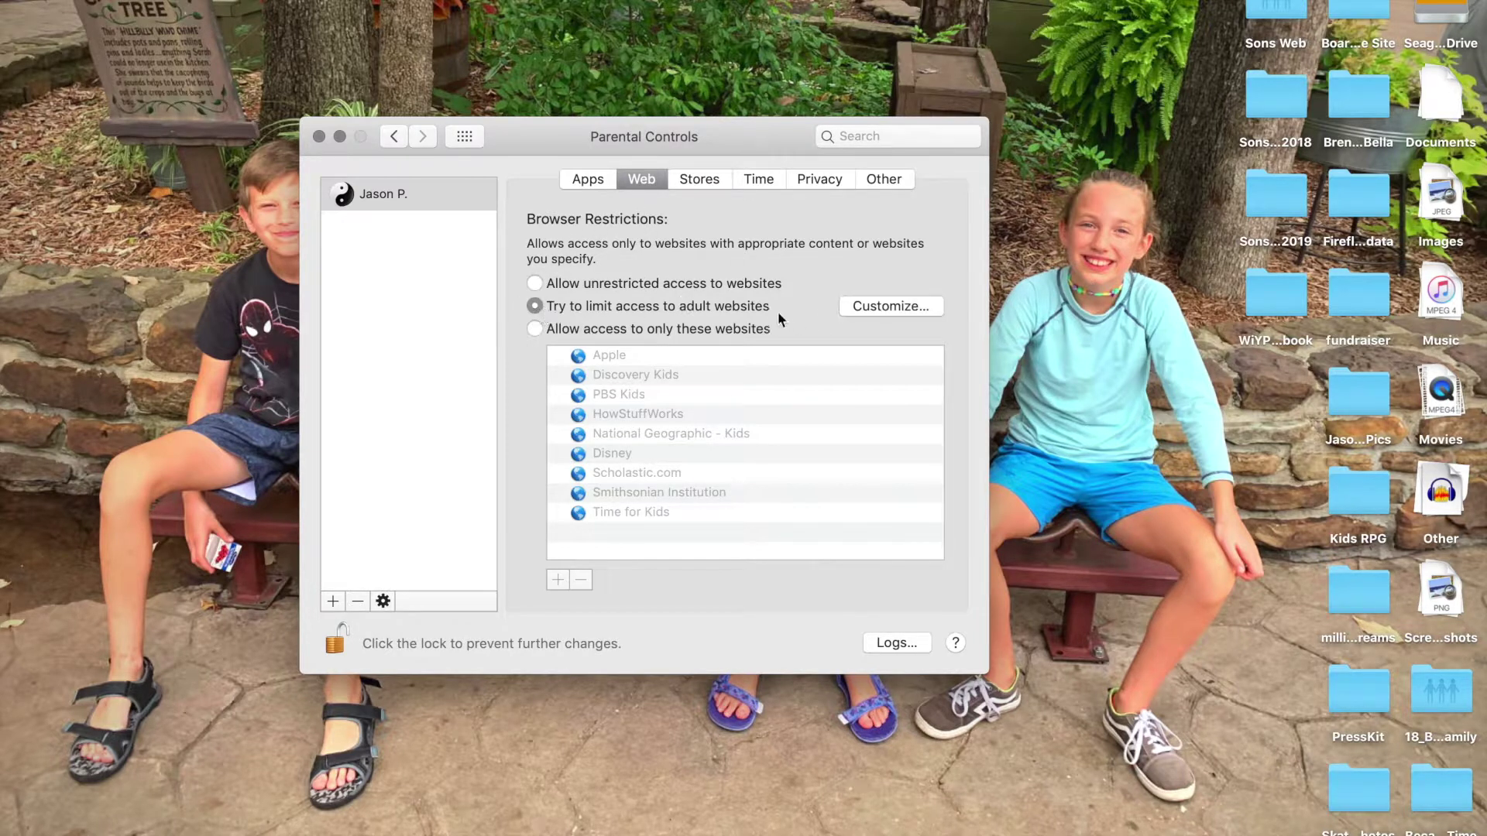
click(912, 301)
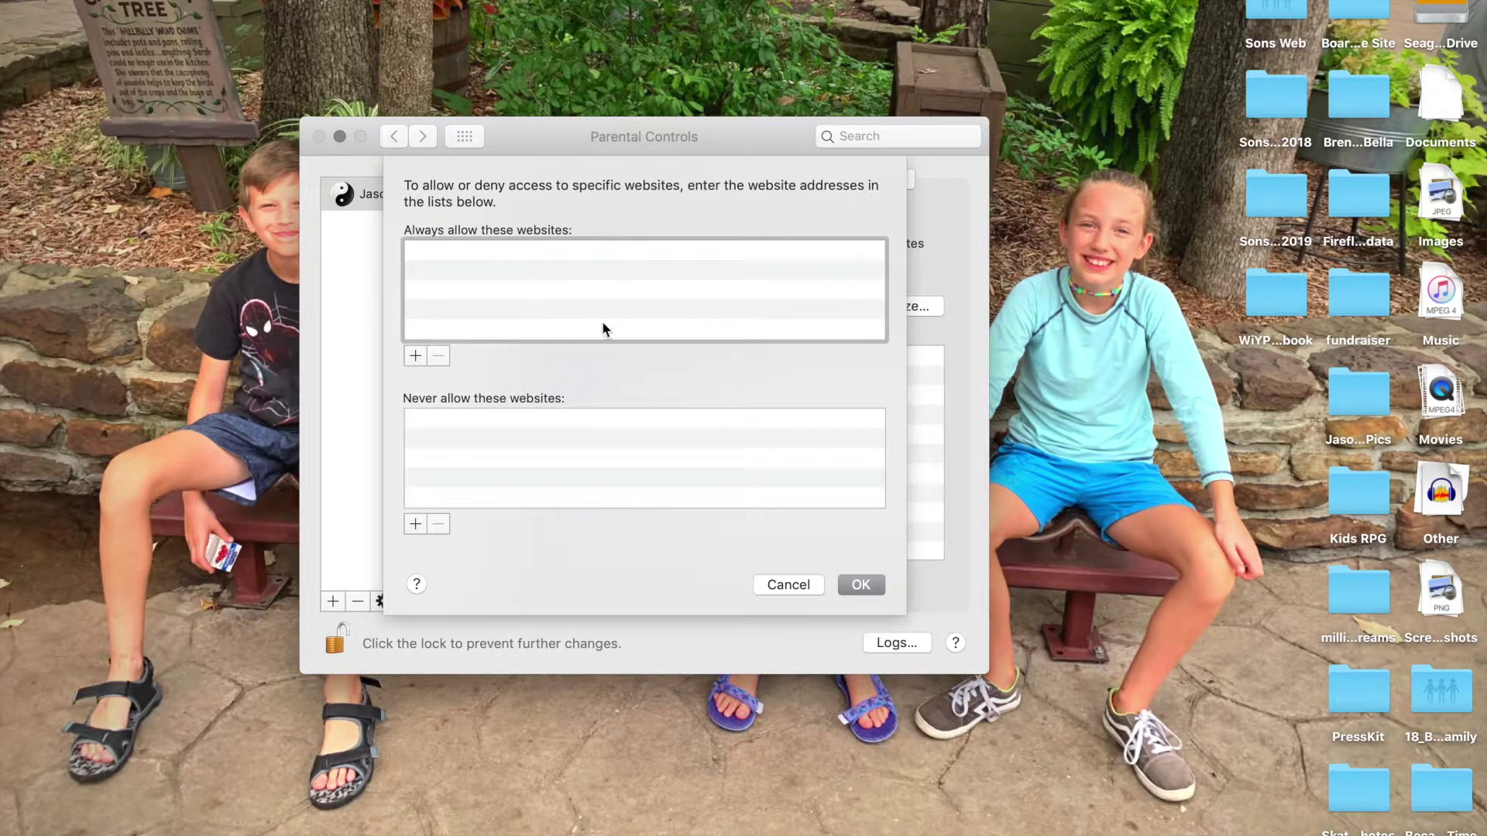
click(415, 356)
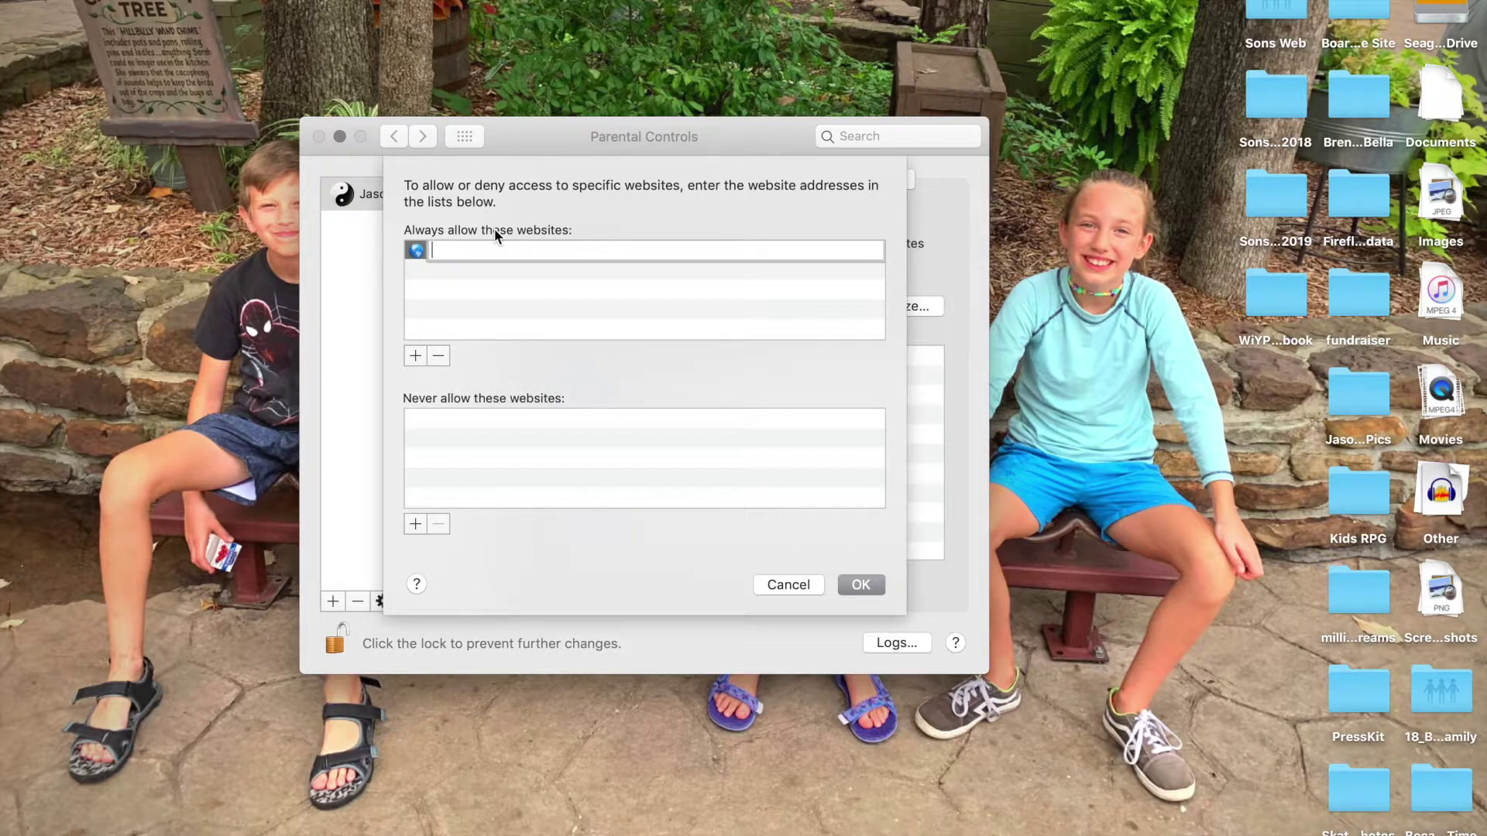
text(http://facebook.com)
key(Return)
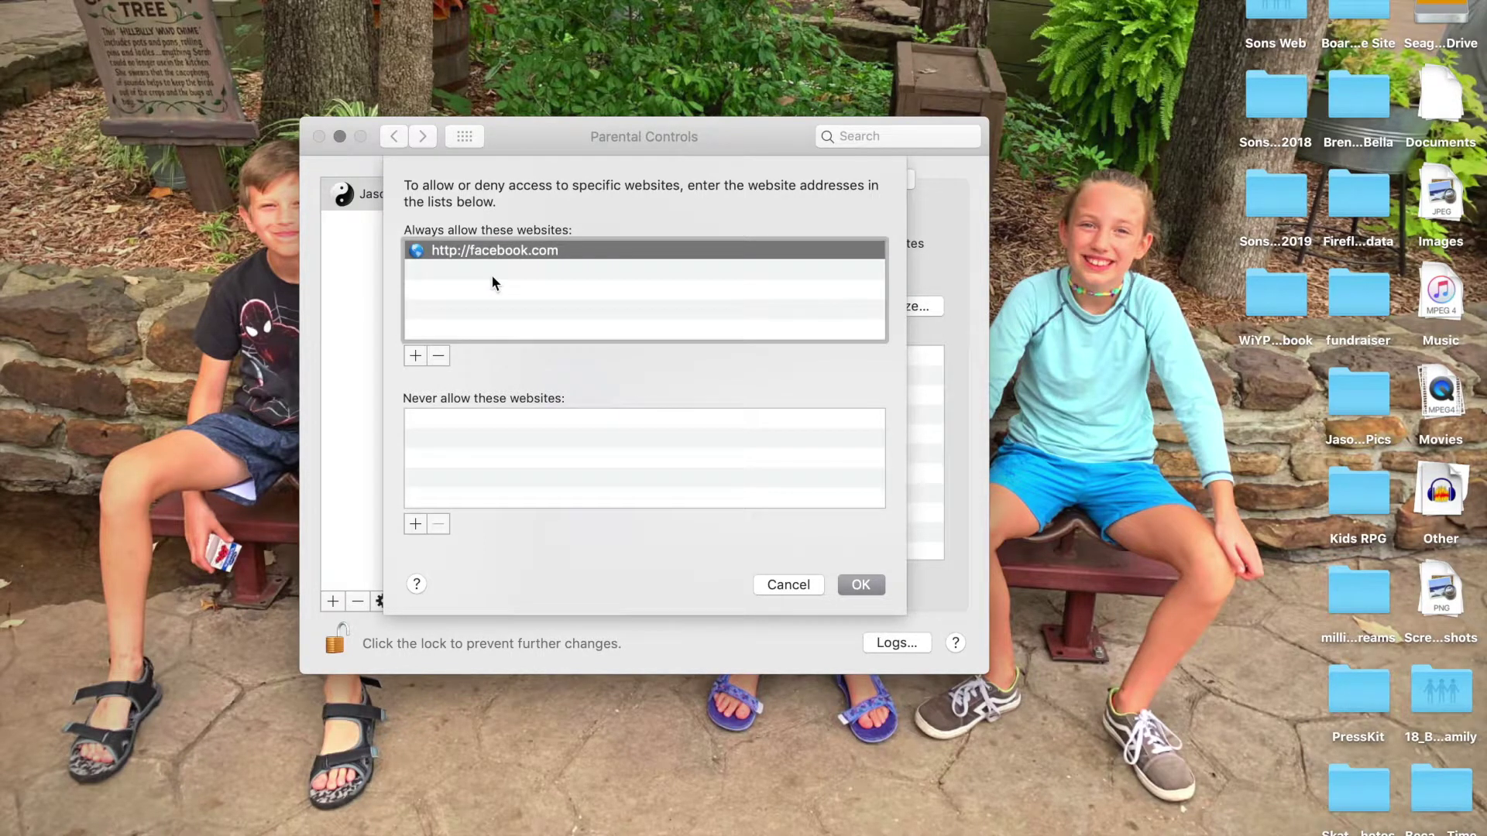
click(440, 355)
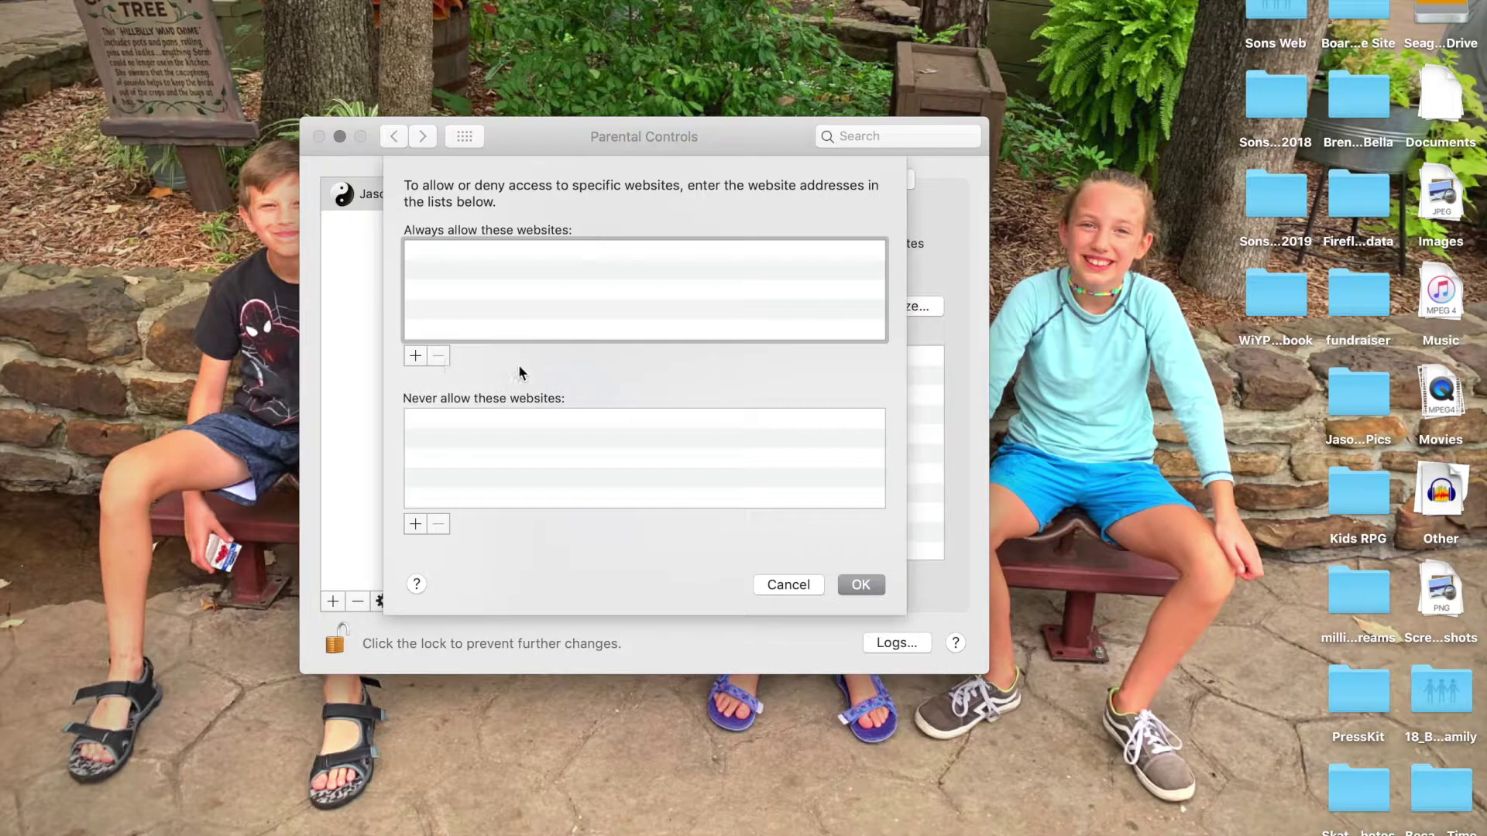
click(867, 587)
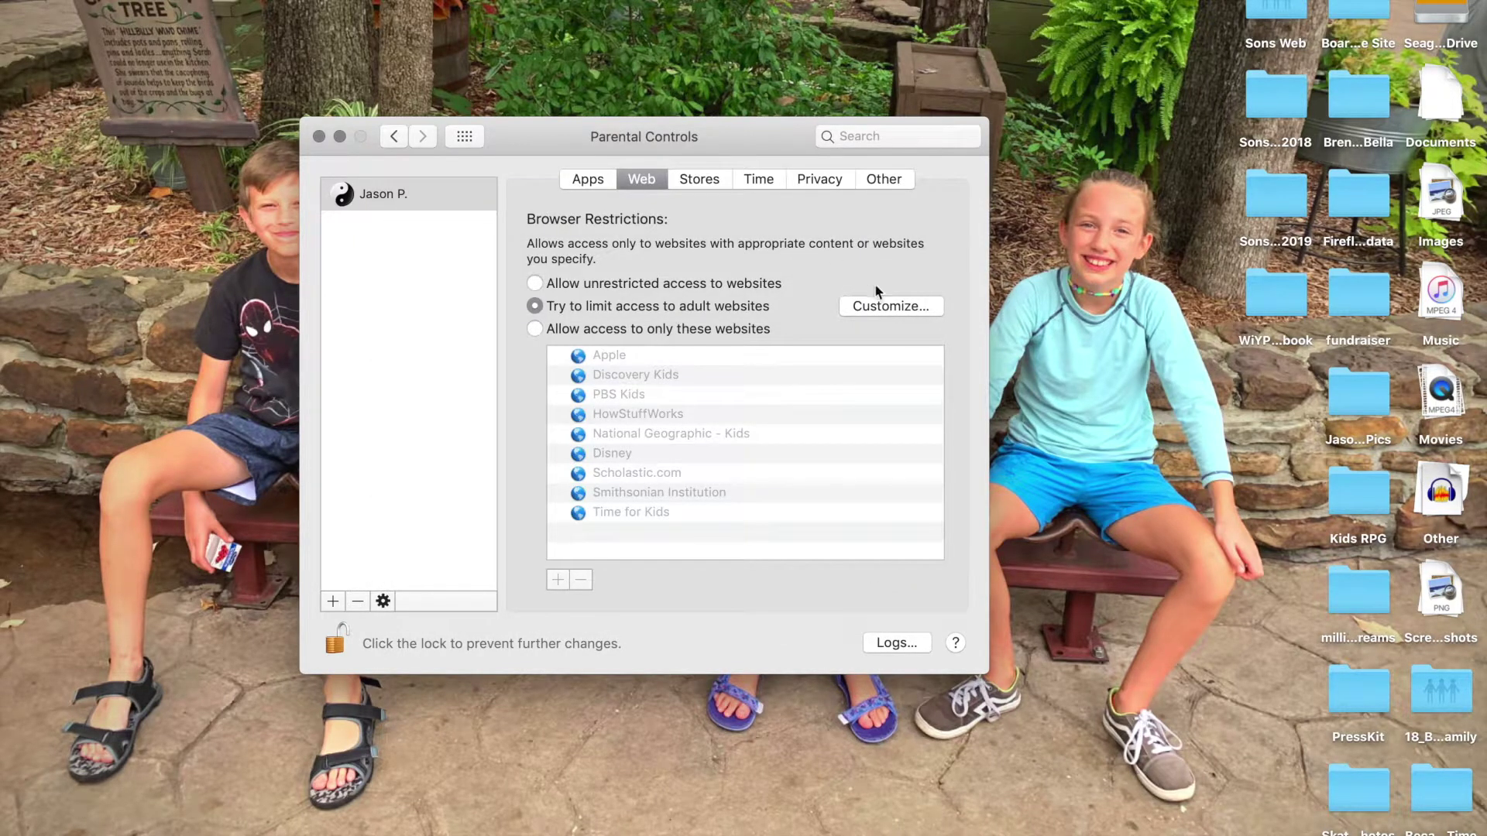
click(889, 306)
click(507, 433)
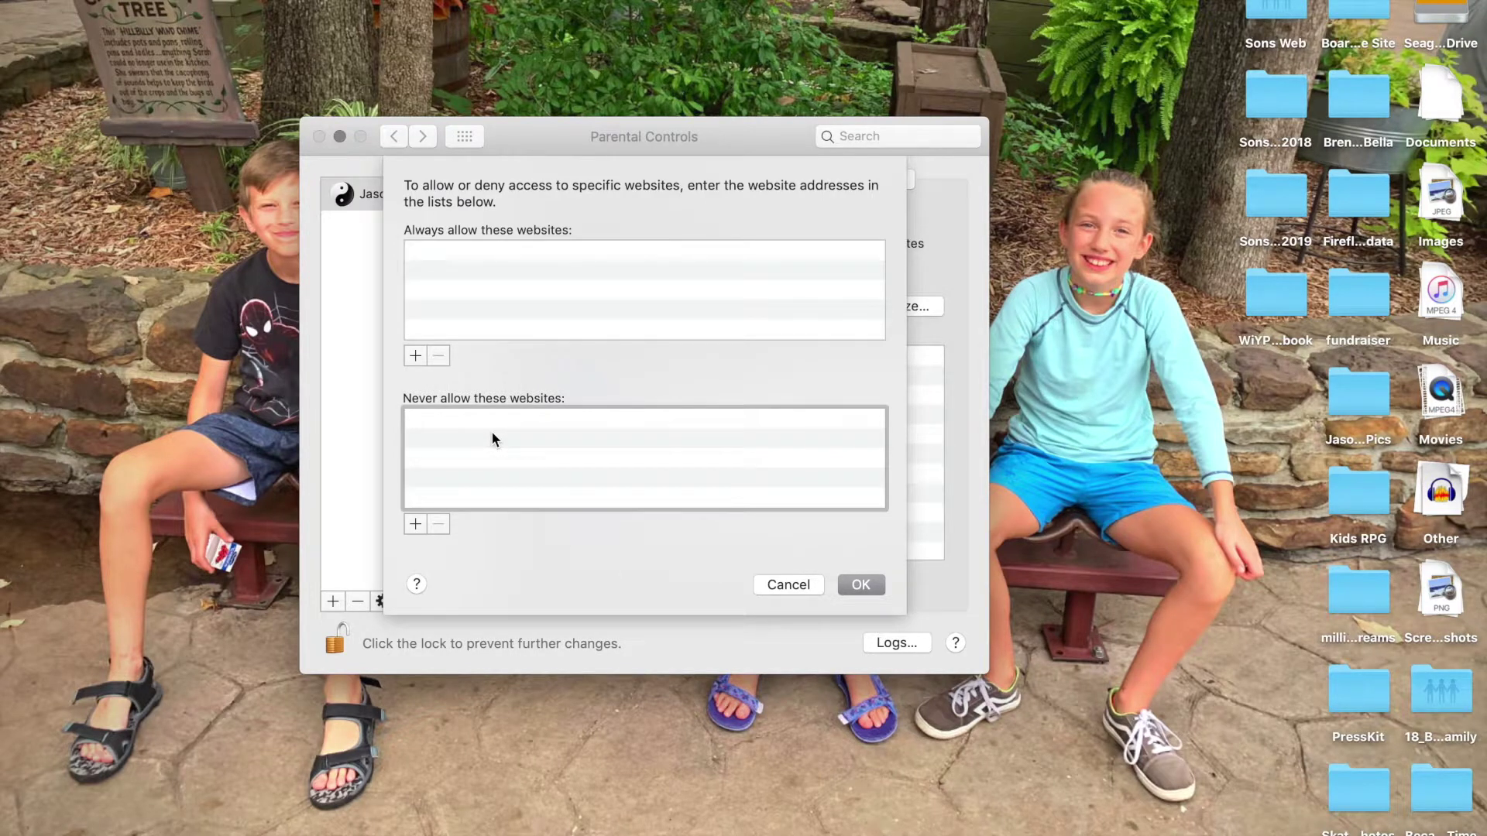
click(415, 525)
text(http:)
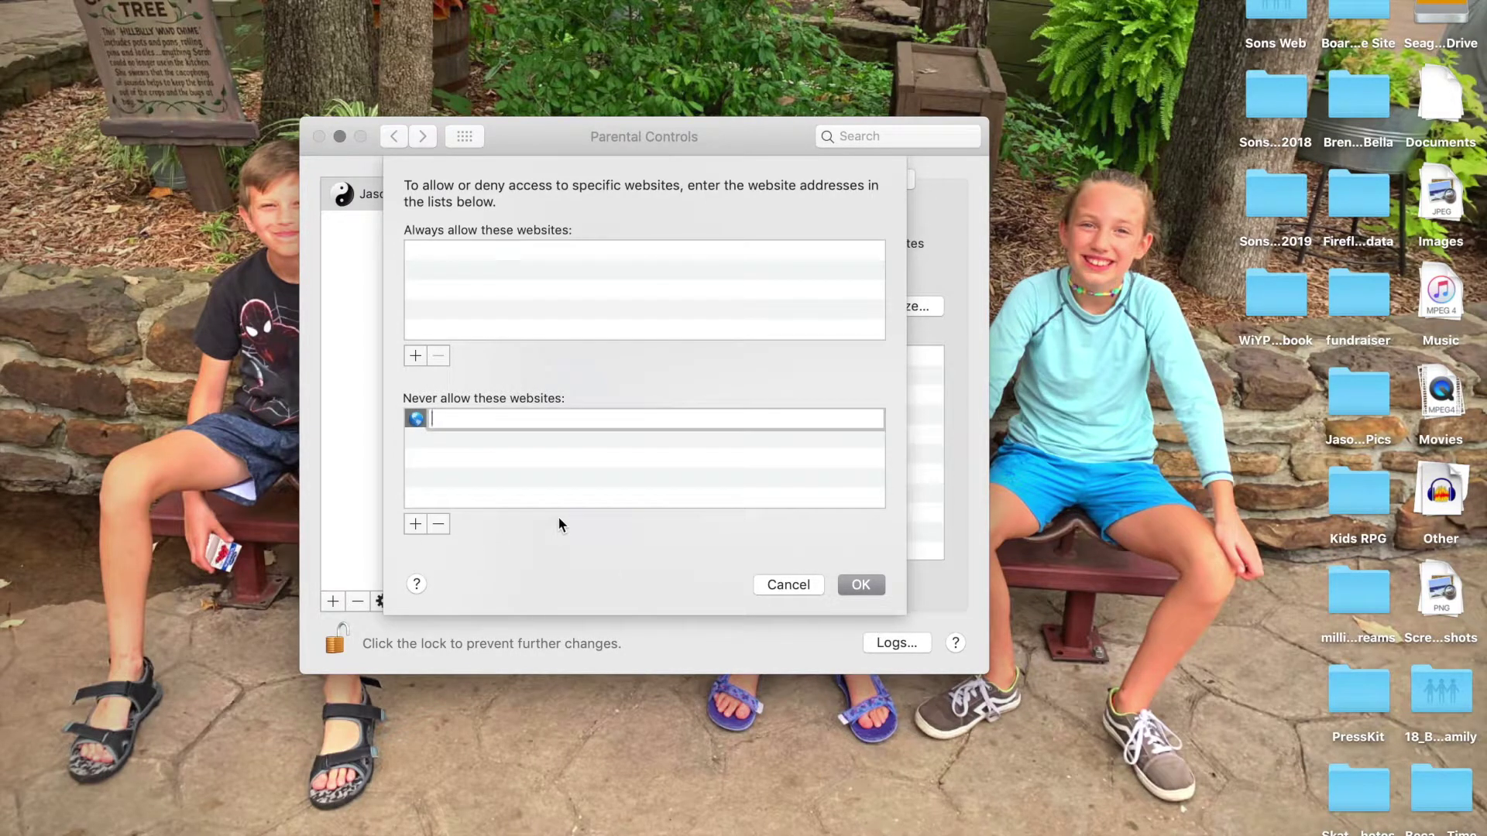
text(//facebook.com)
key(Return)
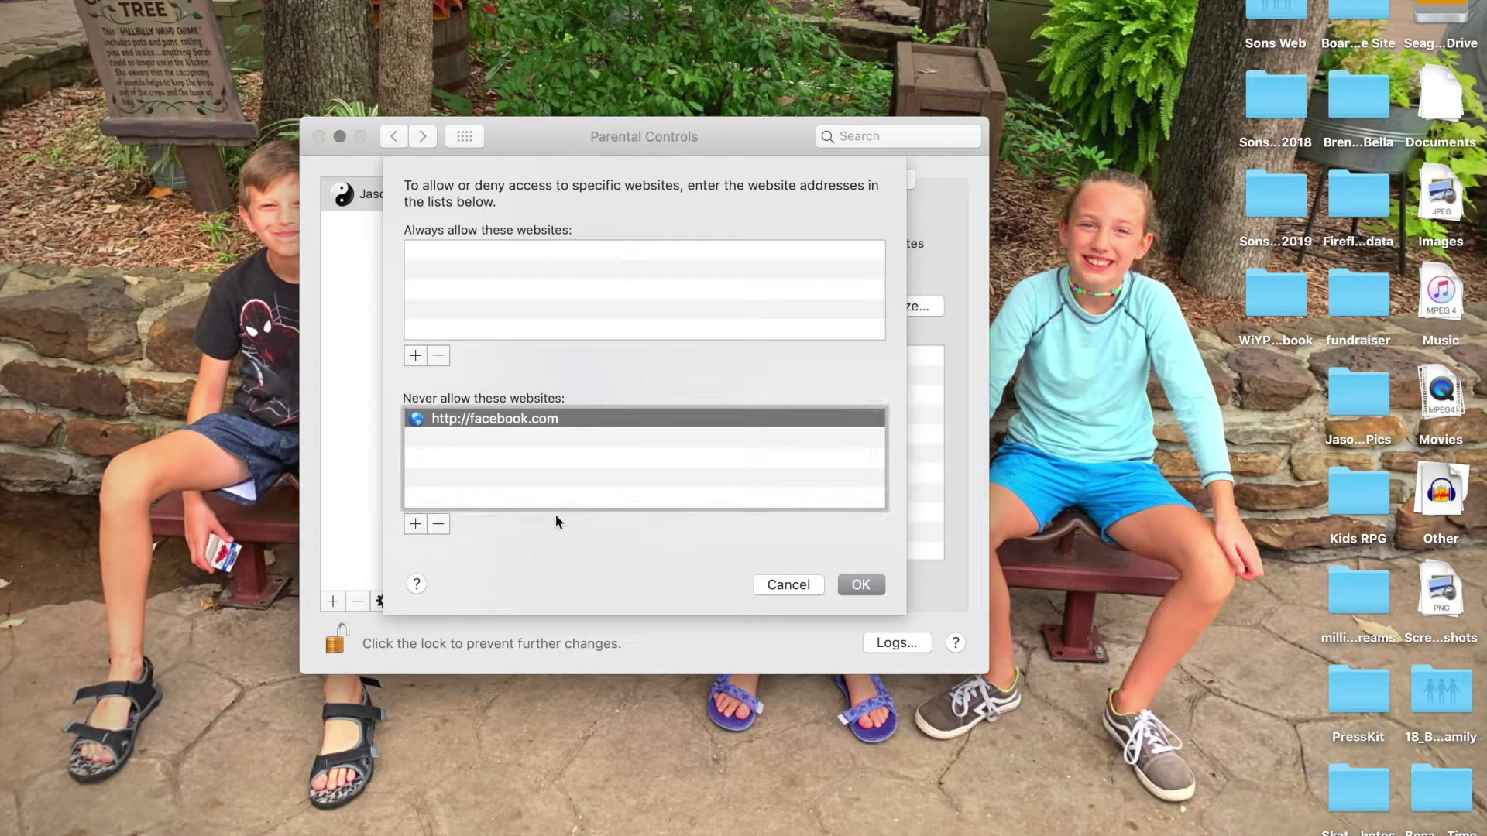
click(409, 527)
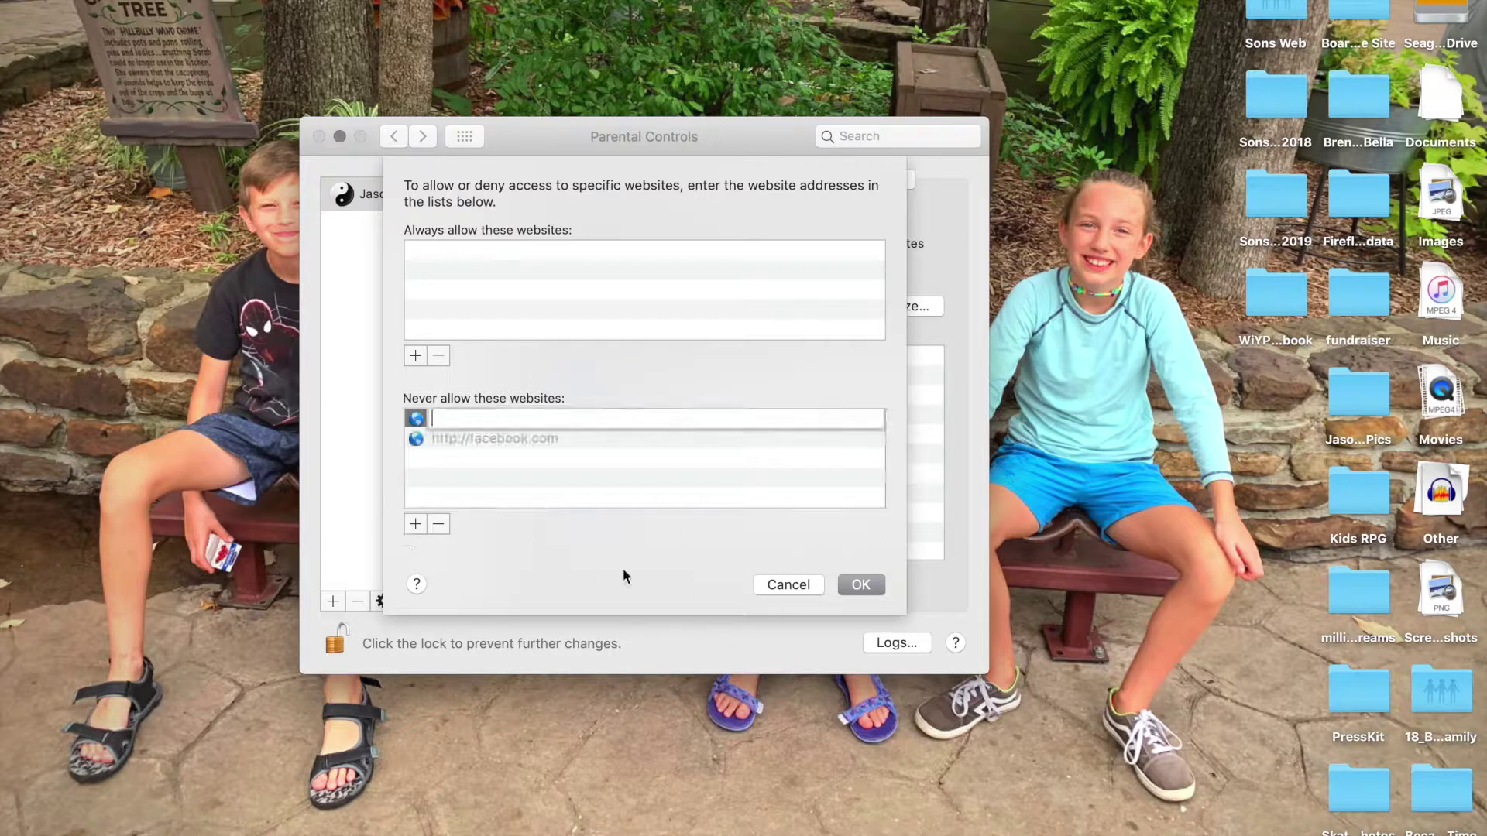
text(http://youtube.com)
key(Return)
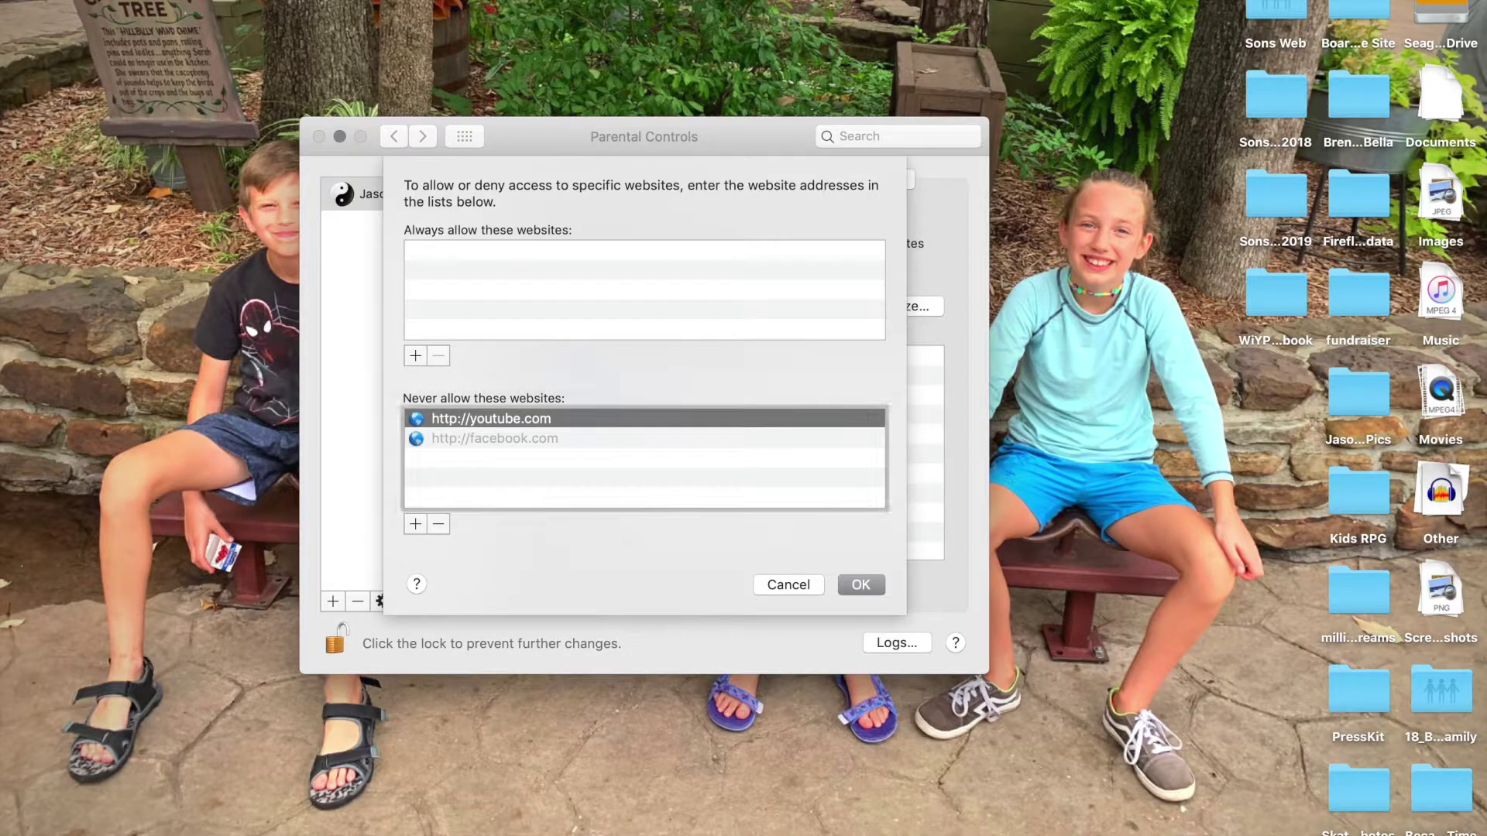
click(861, 586)
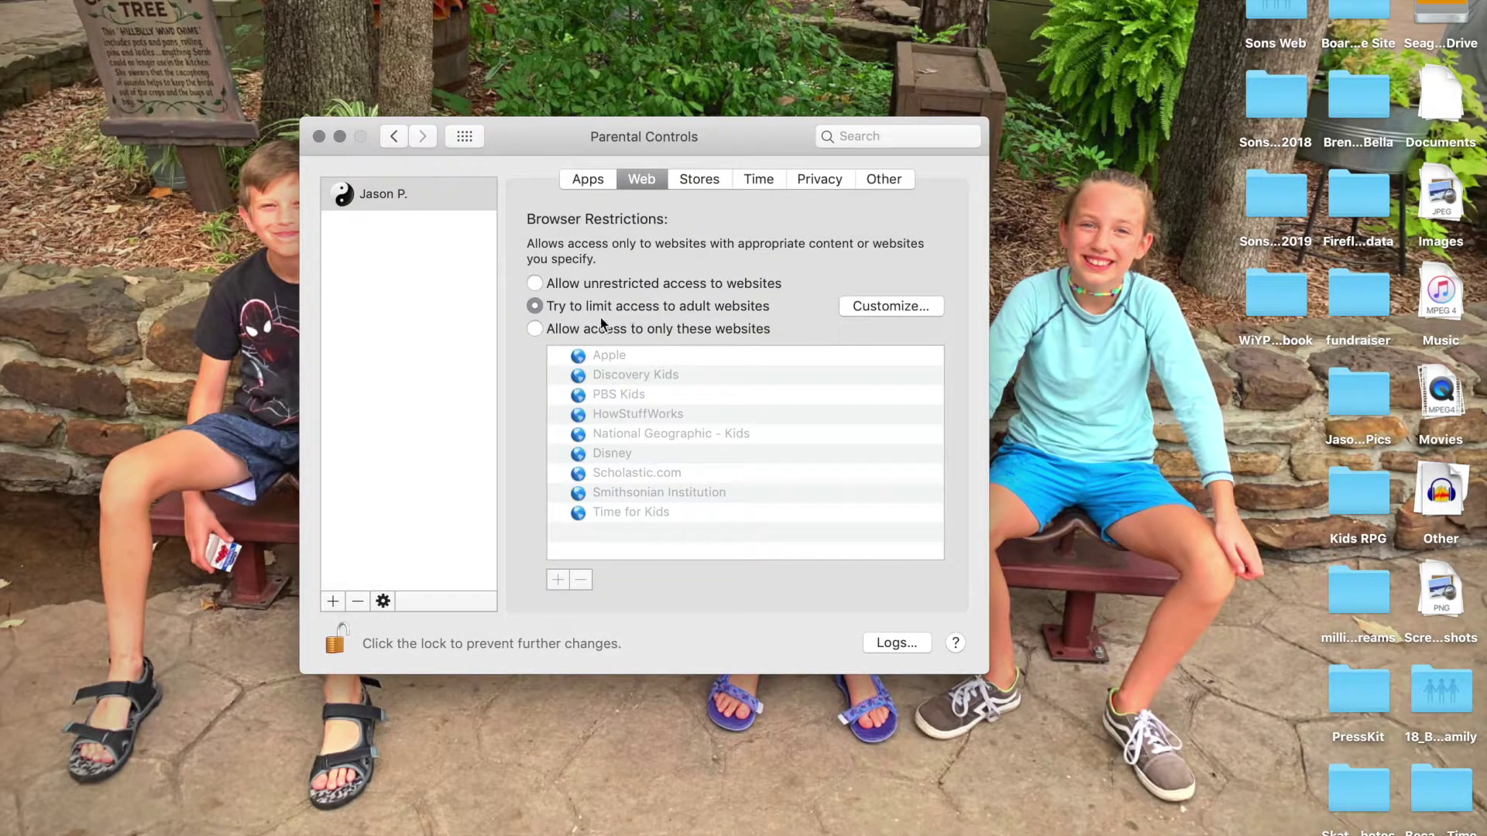
- Allow only approved websites and disable iTunes Store, iTunes U, Apple Books and explicit music
click(657, 329)
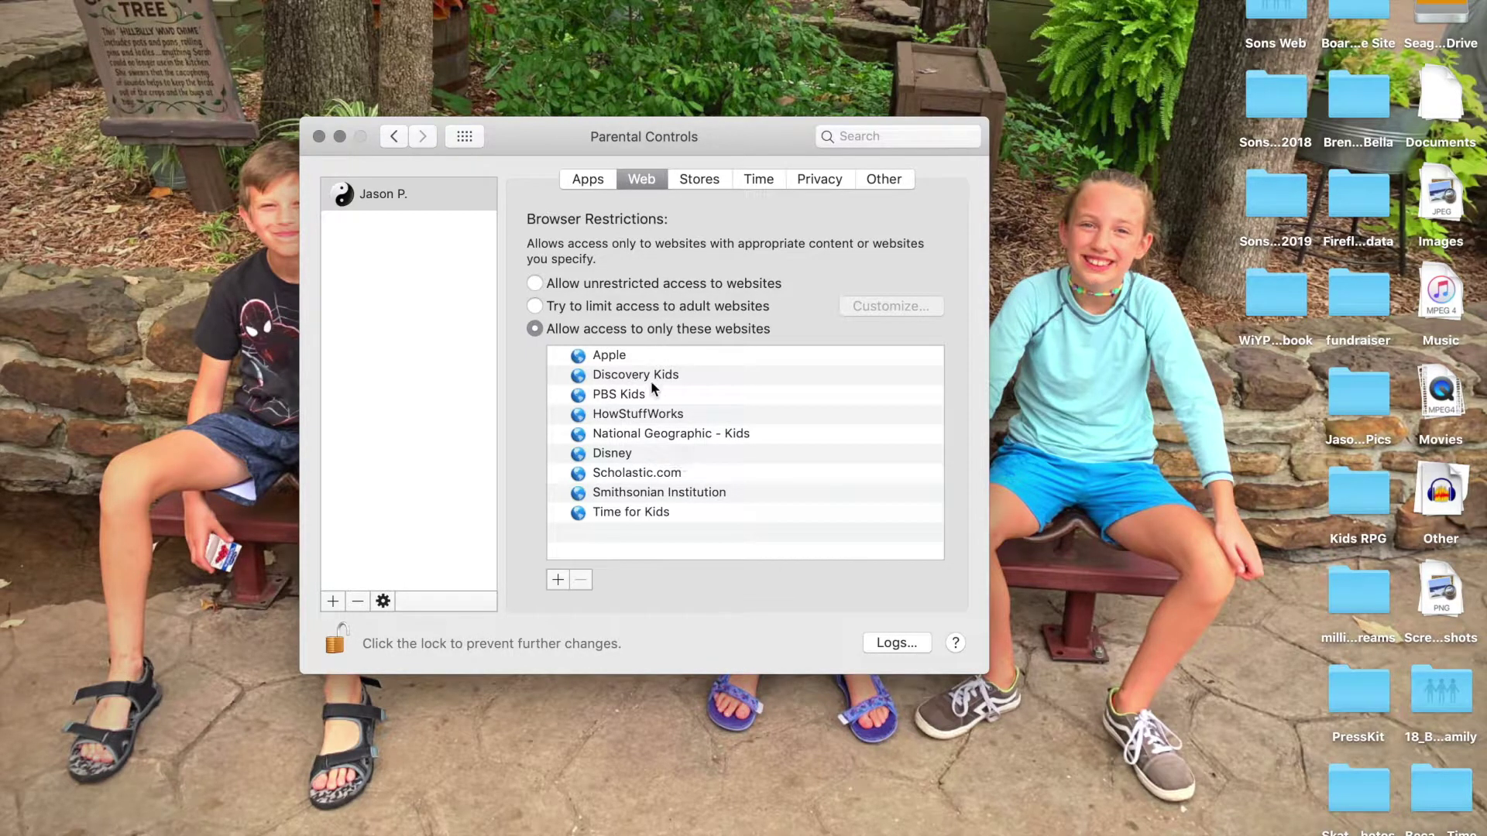
click(699, 179)
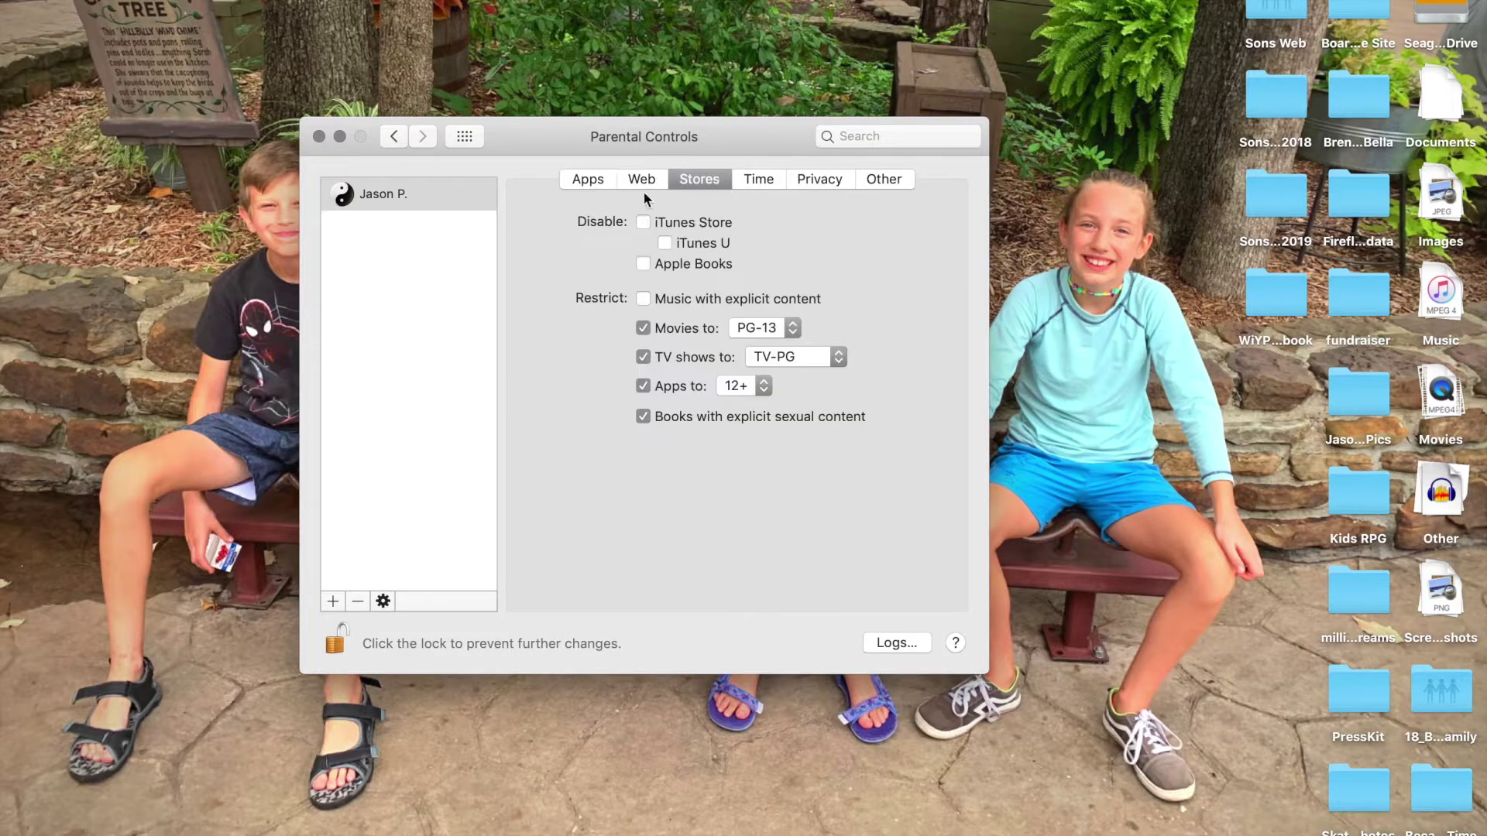
click(642, 222)
click(665, 244)
click(643, 264)
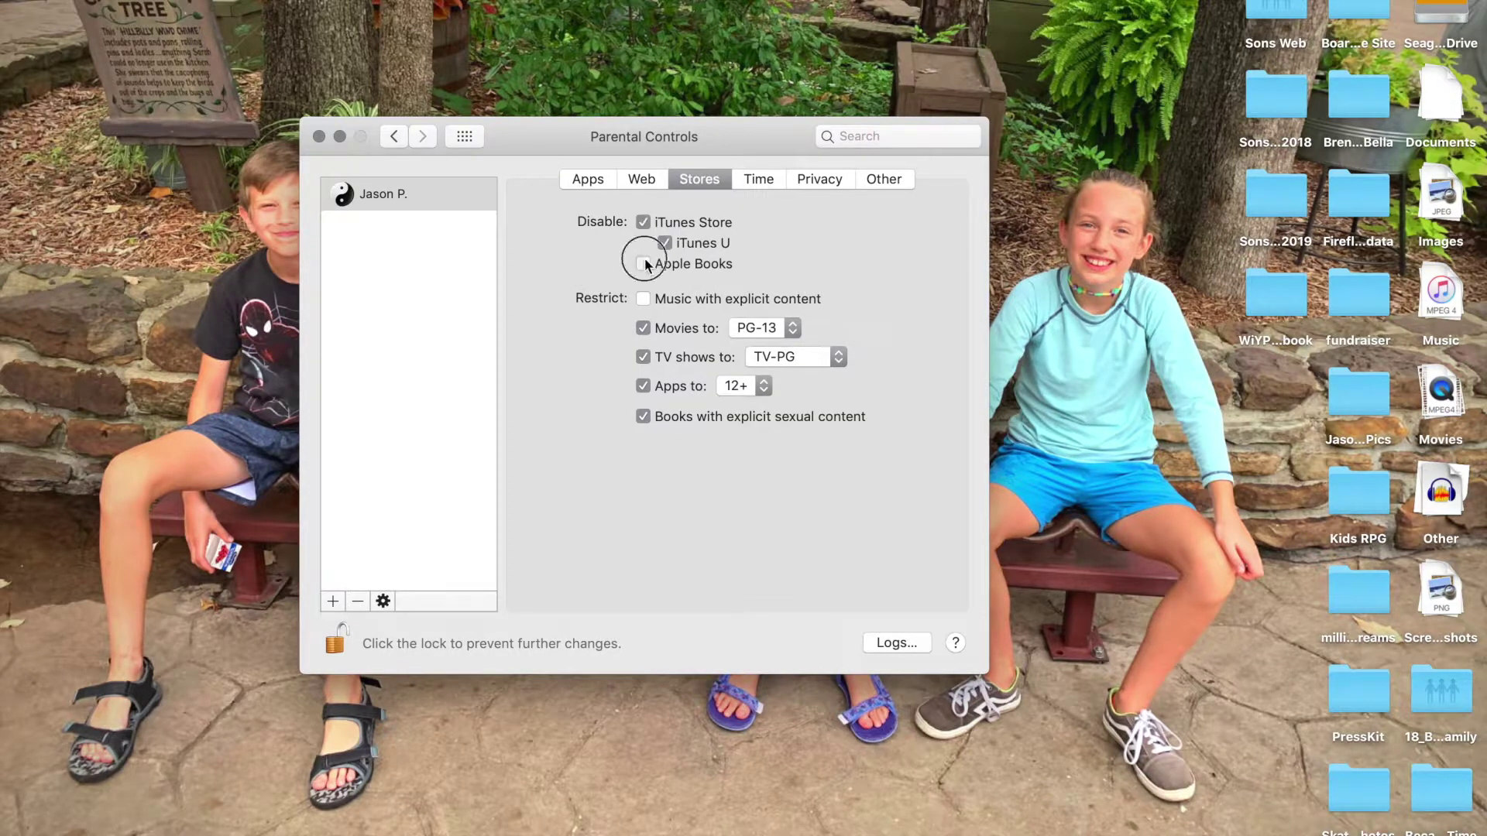
click(644, 299)
click(767, 182)
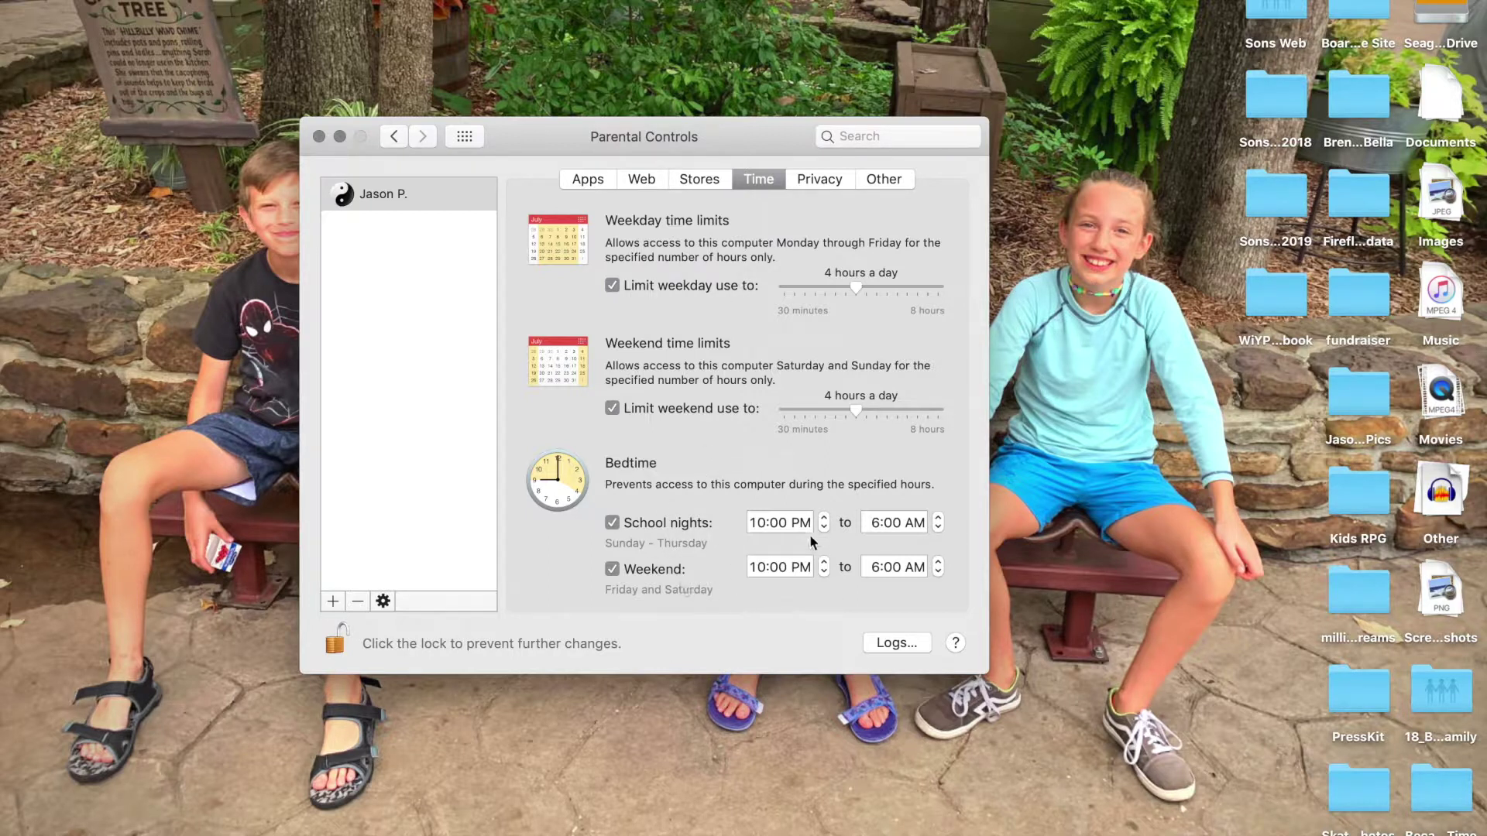
- View the Manage Privacy settings on the Privacy tab and return to Parental Controls
click(819, 180)
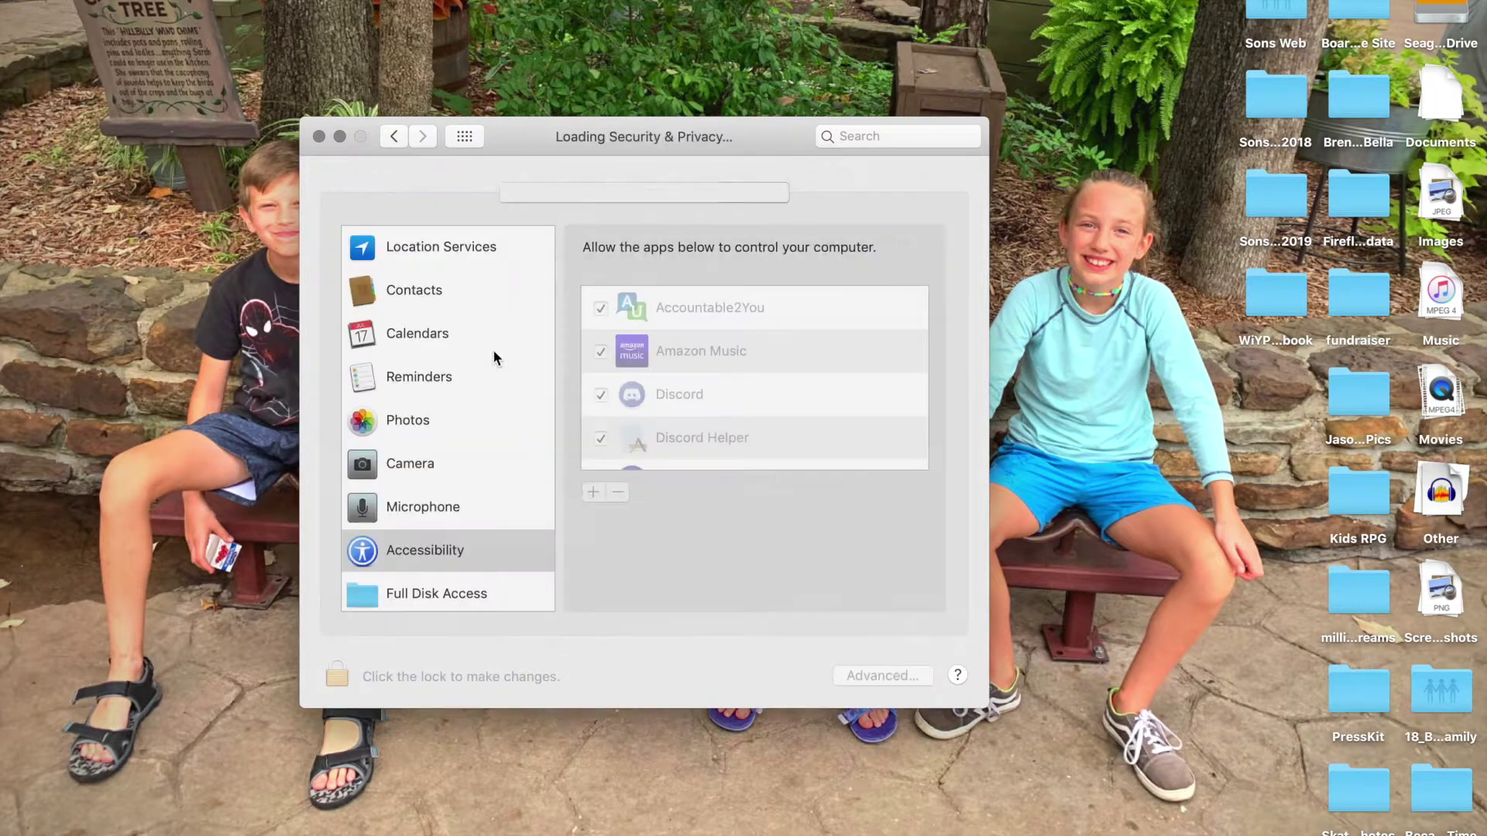
mouse_move(547, 326)
mouse_down()
mouse_move(547, 442)
mouse_move(547, 265)
mouse_move(564, 572)
mouse_move(521, 335)
mouse_up()
click(393, 137)
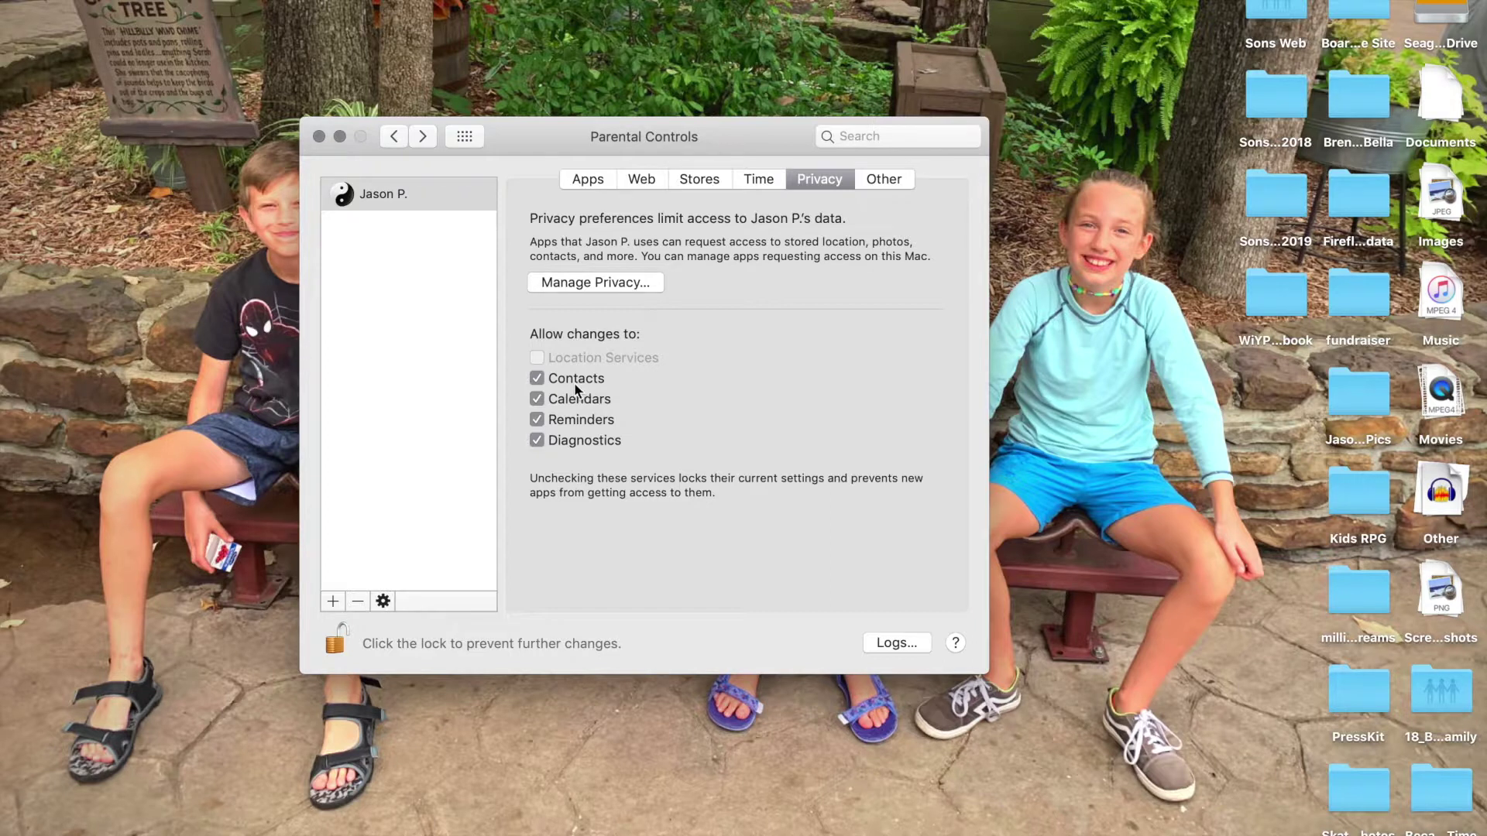
- Uncheck Contacts, Calendars, Reminders and Diagnostics so the child cannot change them
click(536, 378)
click(536, 399)
click(535, 420)
click(536, 440)
click(887, 182)
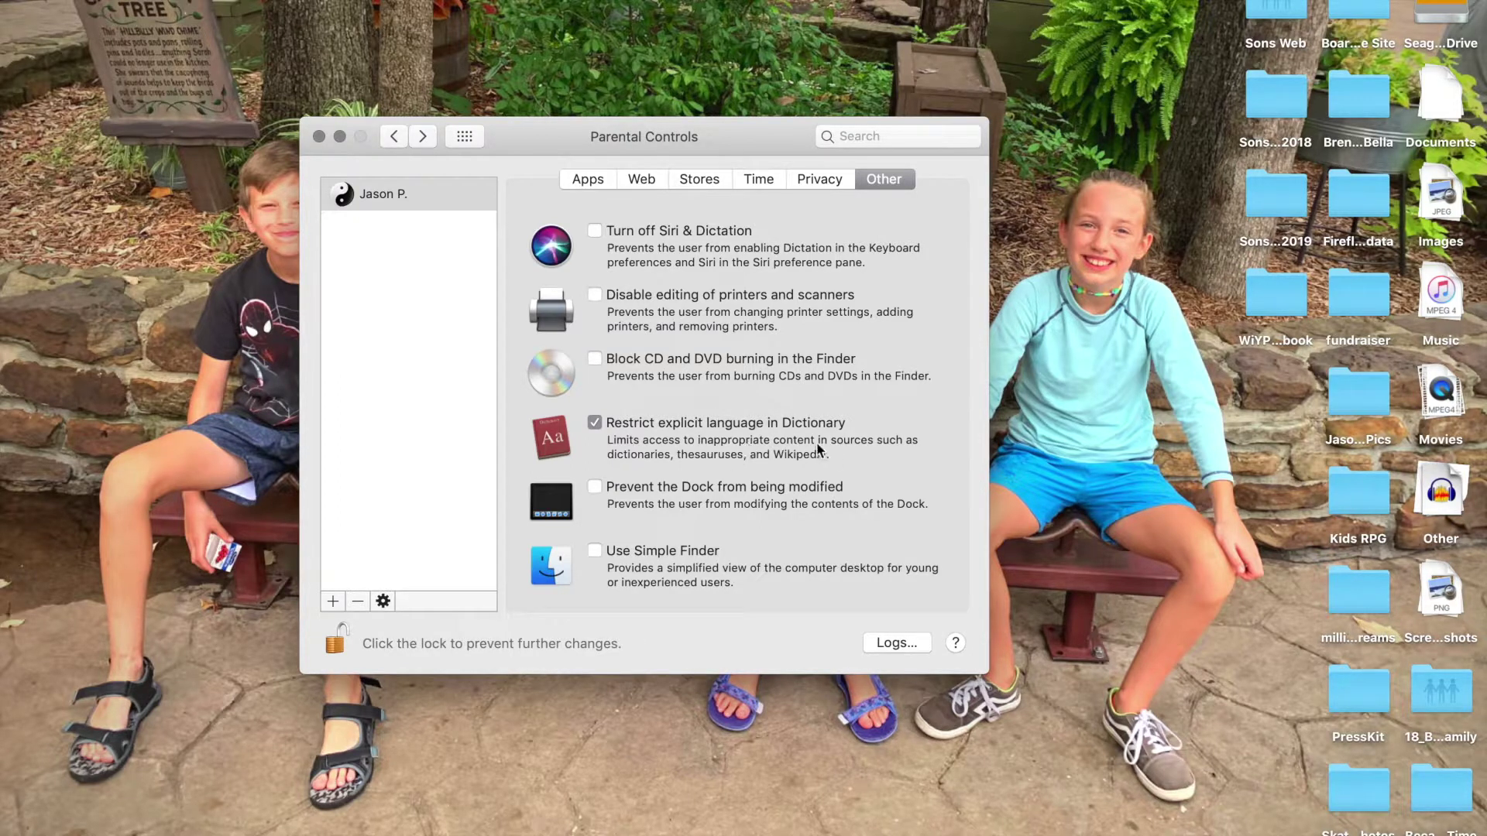
- Prevent Dock changes, enable Simple Finder, turn off Siri & Dictation, and lock the pane
click(598, 485)
mouse_move(912, 809)
click(598, 550)
click(605, 229)
click(339, 640)
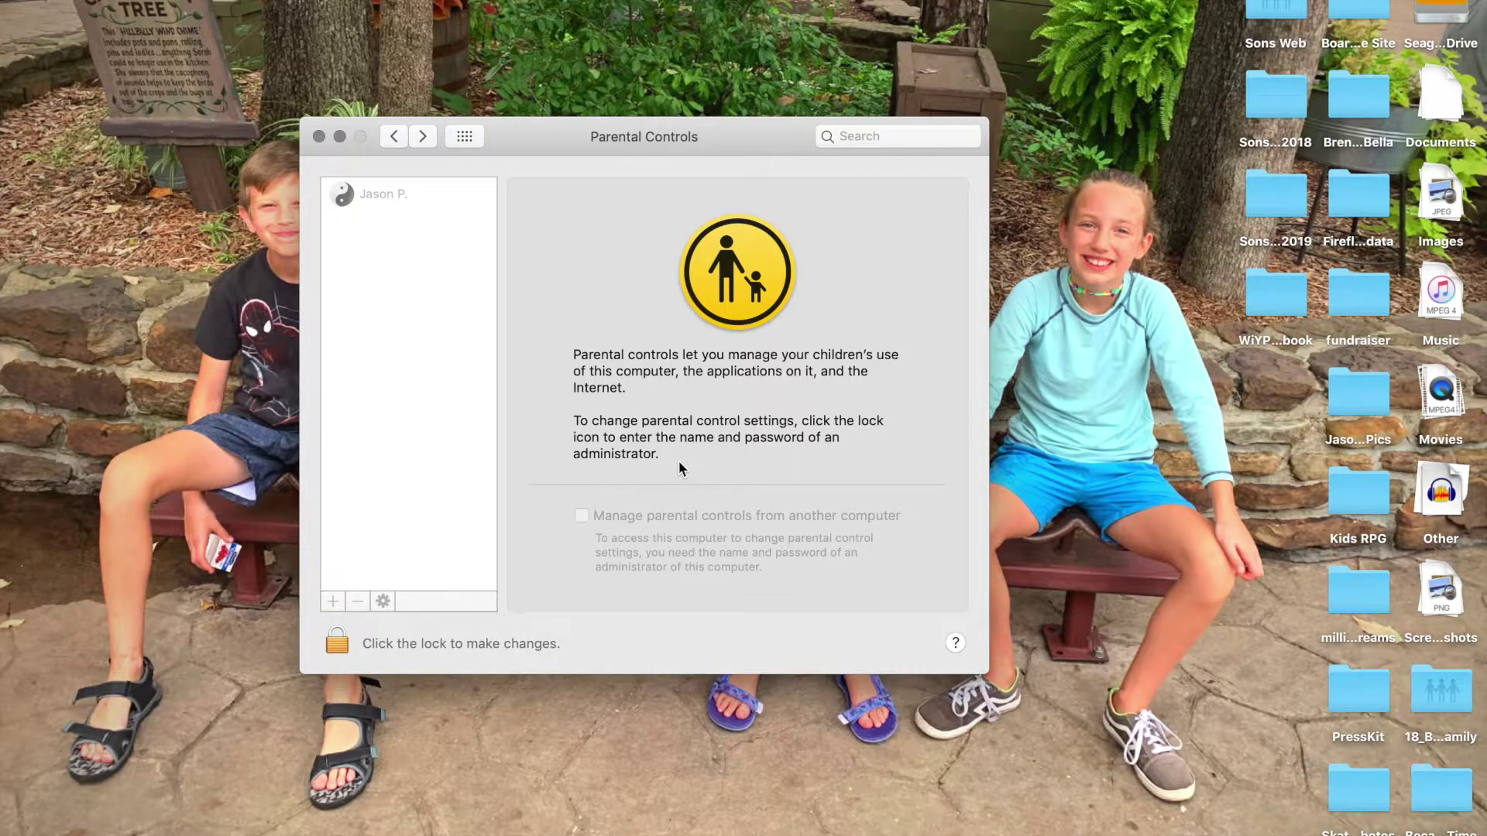
click(342, 643)
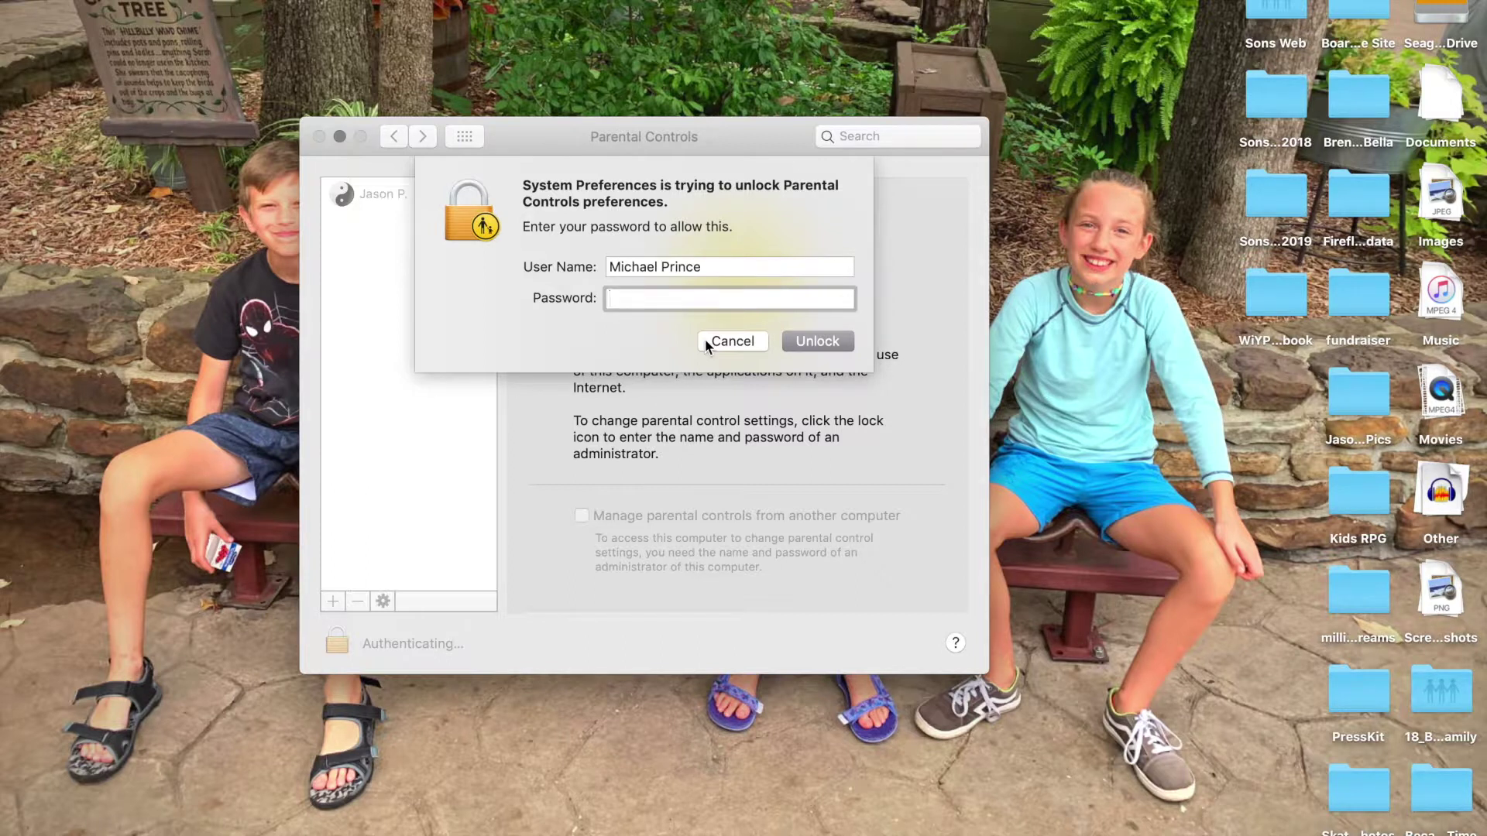
click(706, 341)
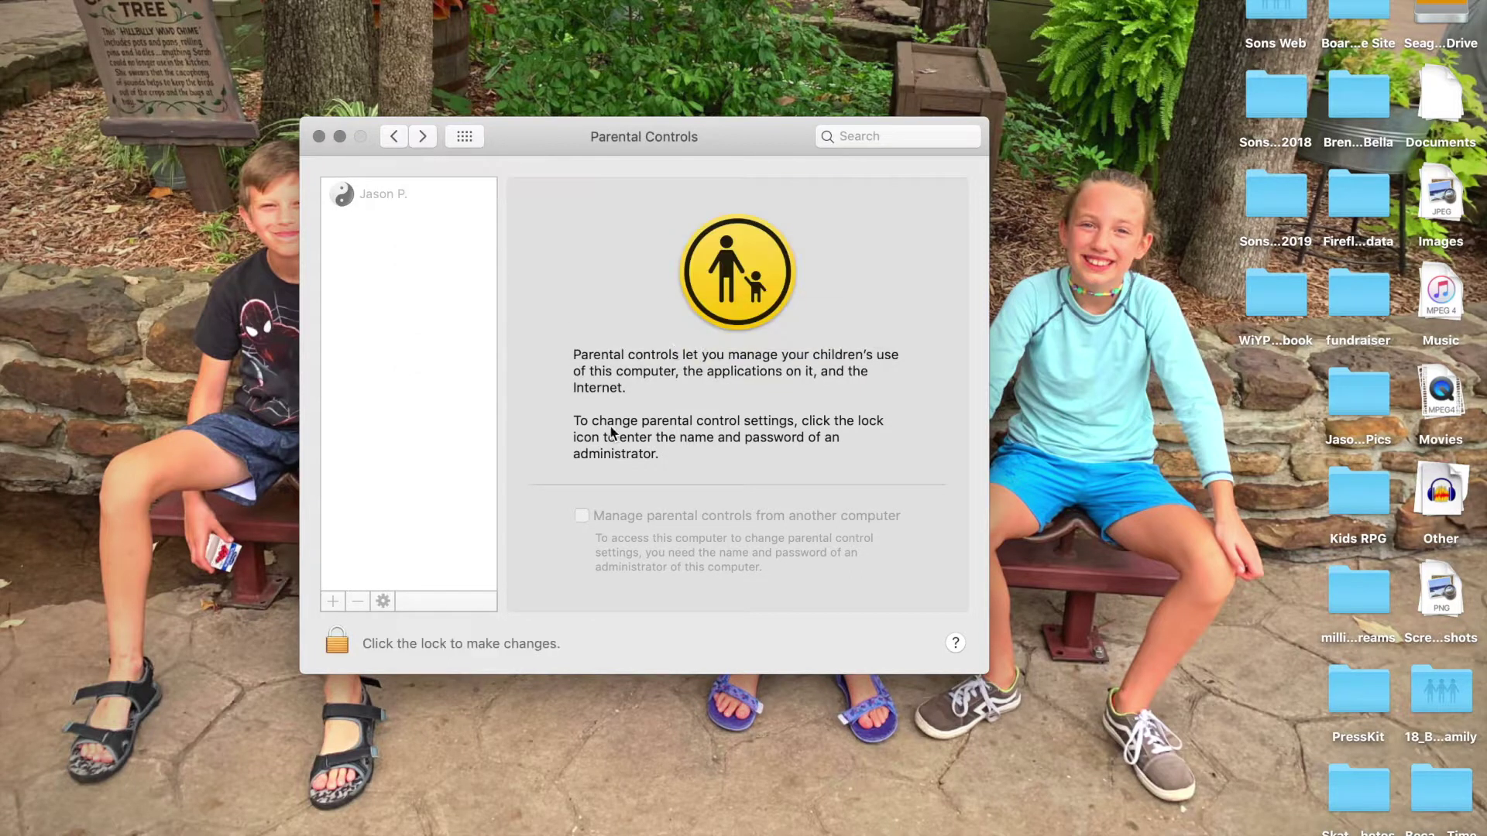
click(339, 641)
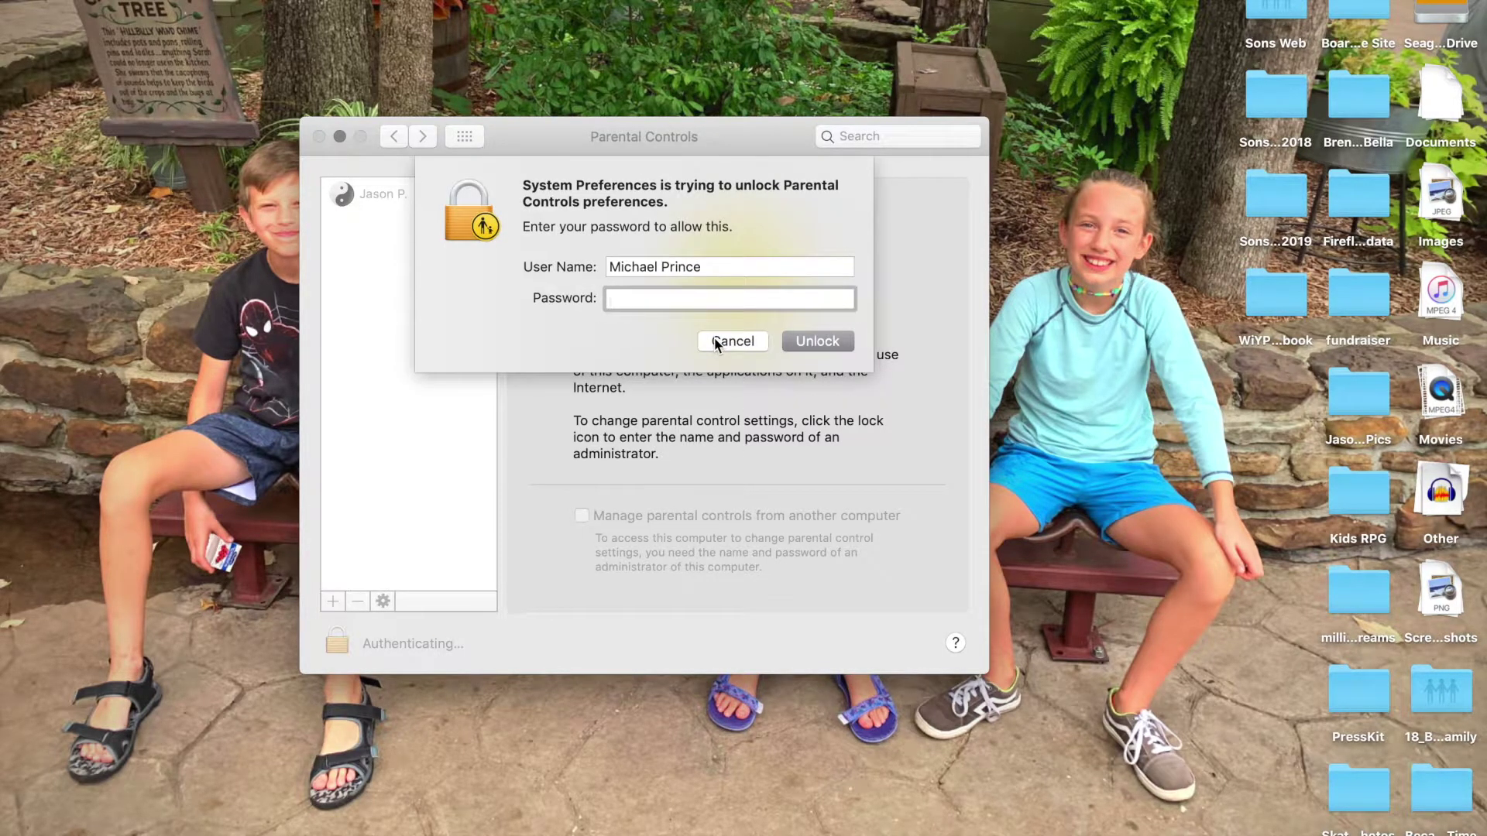
text(••••••••)
key(Return)
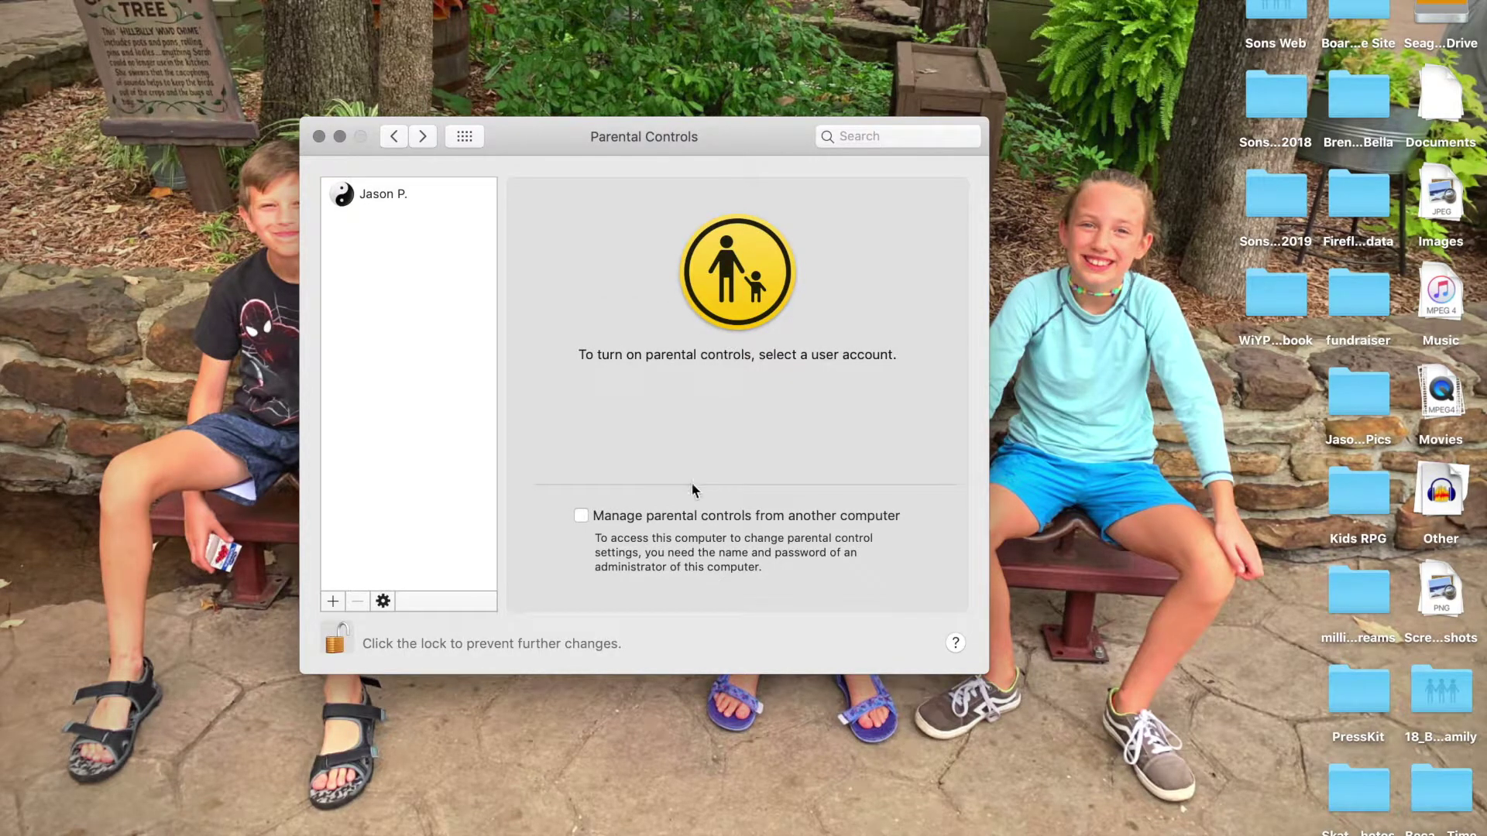
click(402, 200)
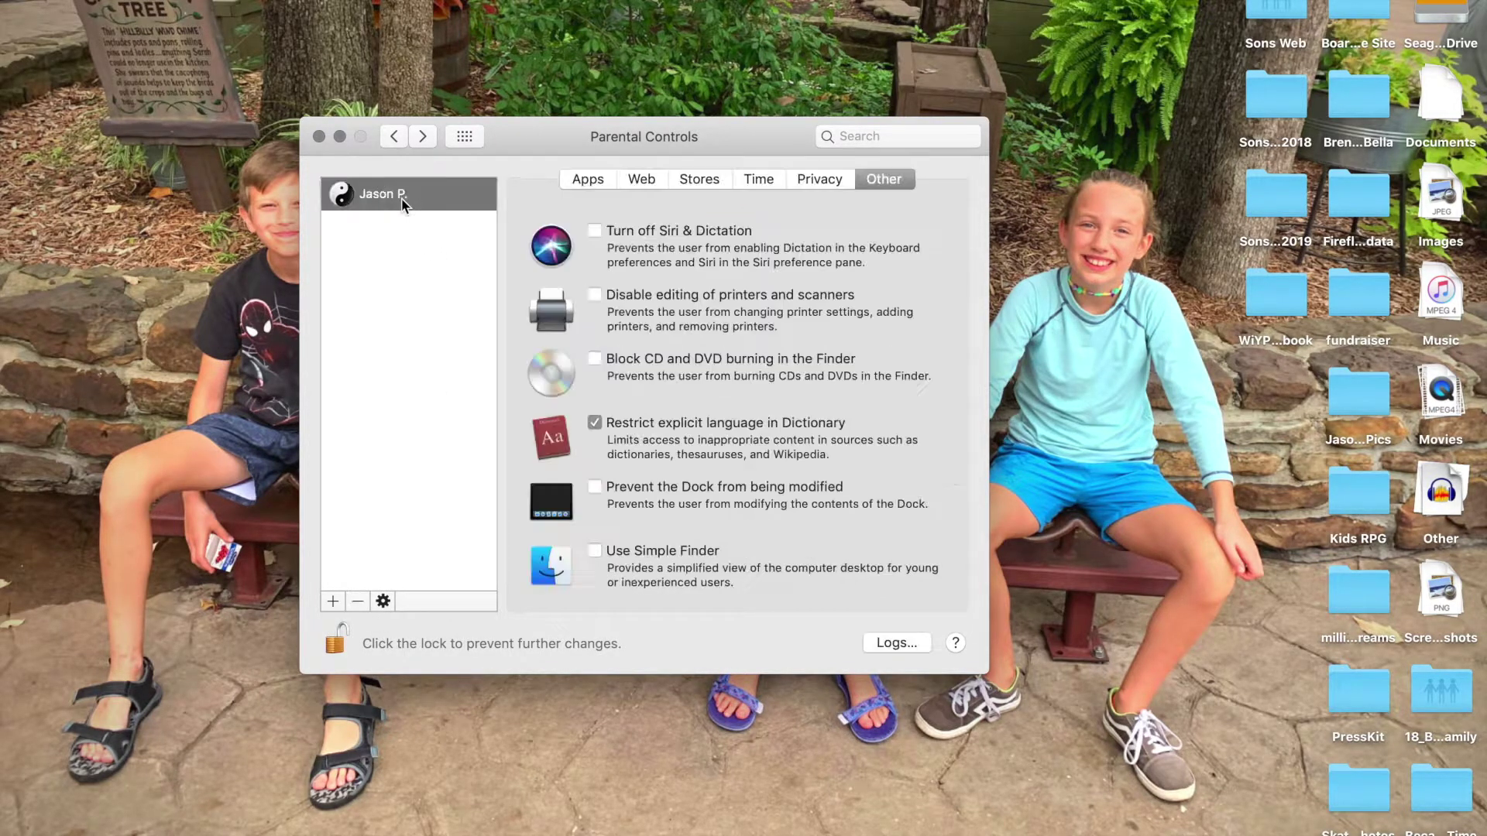
click(642, 181)
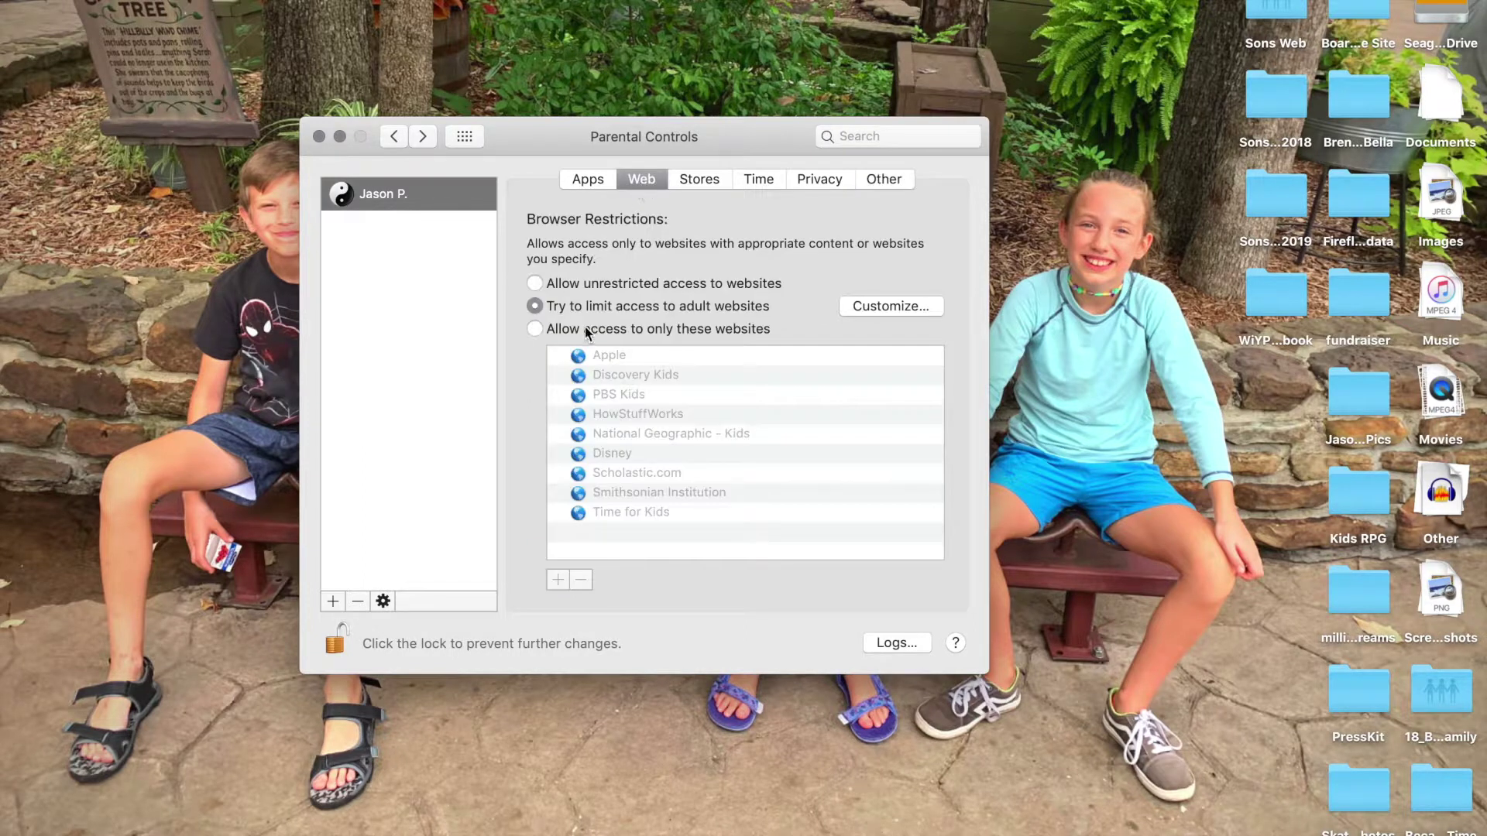
click(589, 179)
click(662, 178)
click(347, 640)
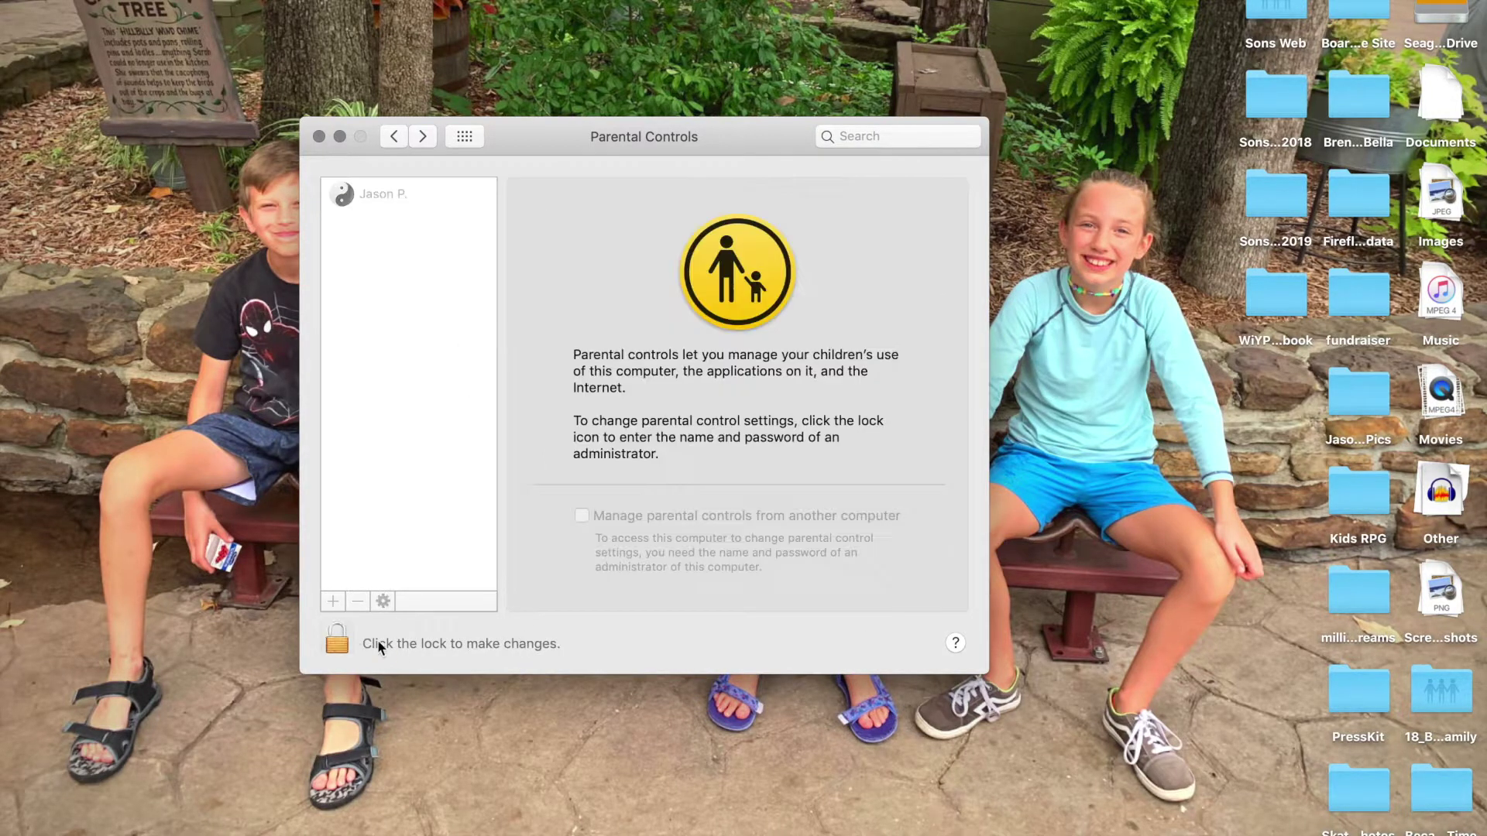